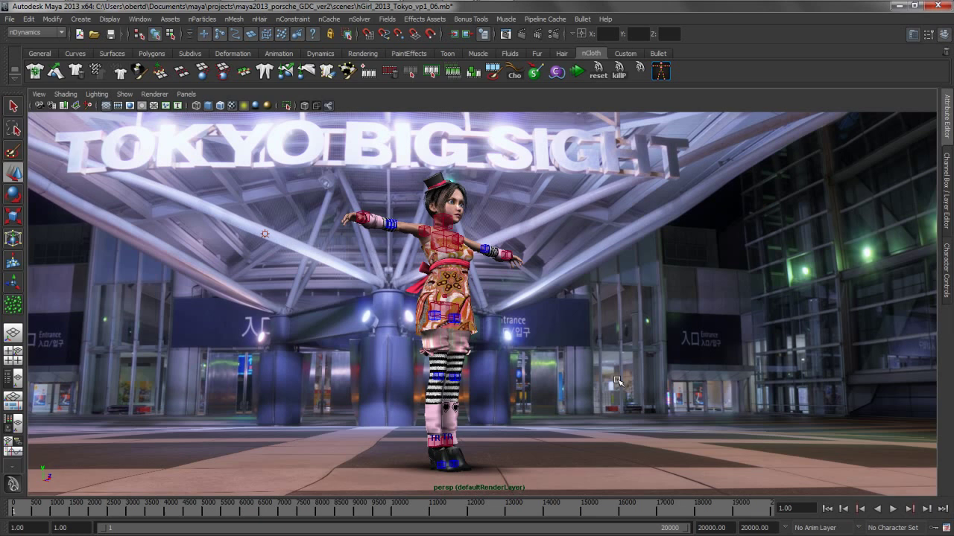
# Create an nHair system on the HairMaker surface at the back of the girl's head
pyautogui.keyDown('alt'); pyautogui.moveTo(564, 327); pyautogui.dragTo(520, 406, button='right'); pyautogui.keyUp('alt')
pyautogui.keyDown('alt'); pyautogui.moveTo(520, 406); pyautogui.dragTo(574, 397); pyautogui.keyUp('alt')
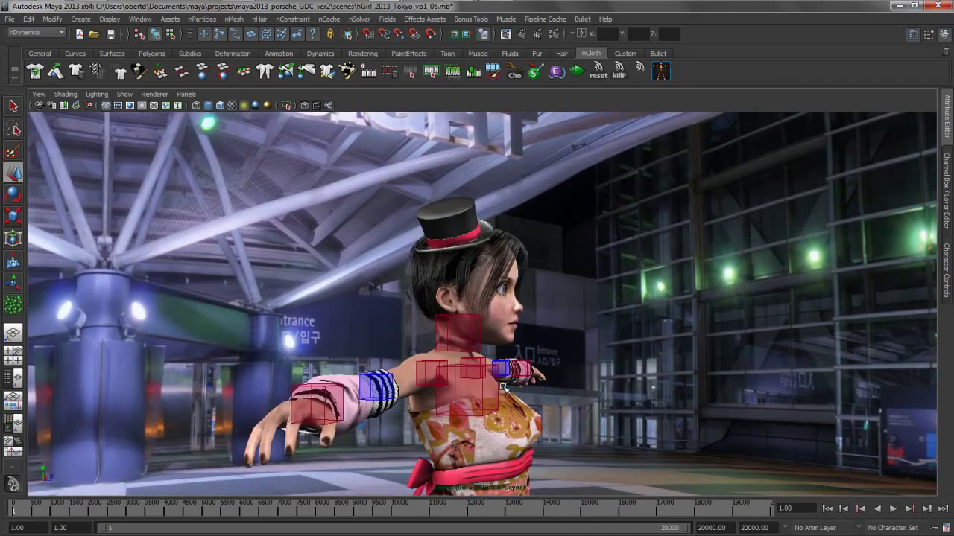
pyautogui.click(414, 276)
pyautogui.keyDown('alt'); pyautogui.moveTo(509, 296); pyautogui.dragTo(547, 194); pyautogui.keyUp('alt')
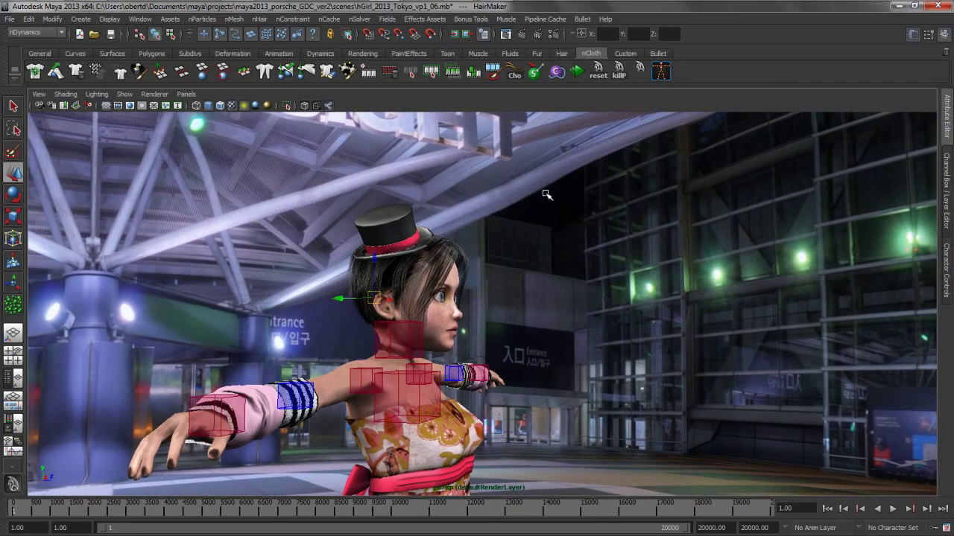
pyautogui.press('space')
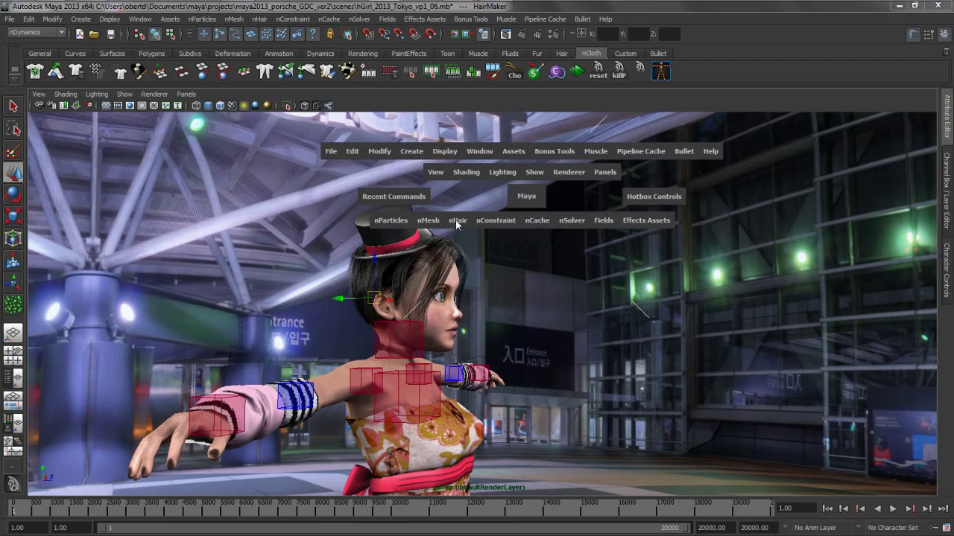
pyautogui.moveTo(456, 225); pyautogui.dragTo(468, 238)
# Play the simulation while viewing the ponytail from behind, and return to frame 1
pyautogui.click(578, 71)
pyautogui.keyDown('alt'); pyautogui.moveTo(626, 254); pyautogui.dragTo(634, 272); pyautogui.keyUp('alt')
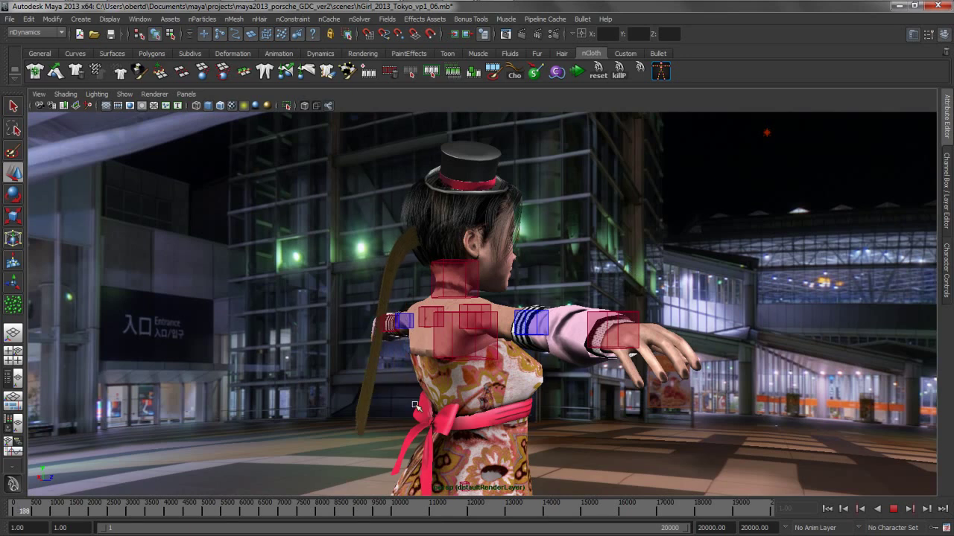
pyautogui.keyDown('alt'); pyautogui.moveTo(415, 406); pyautogui.dragTo(374, 269); pyautogui.keyUp('alt')
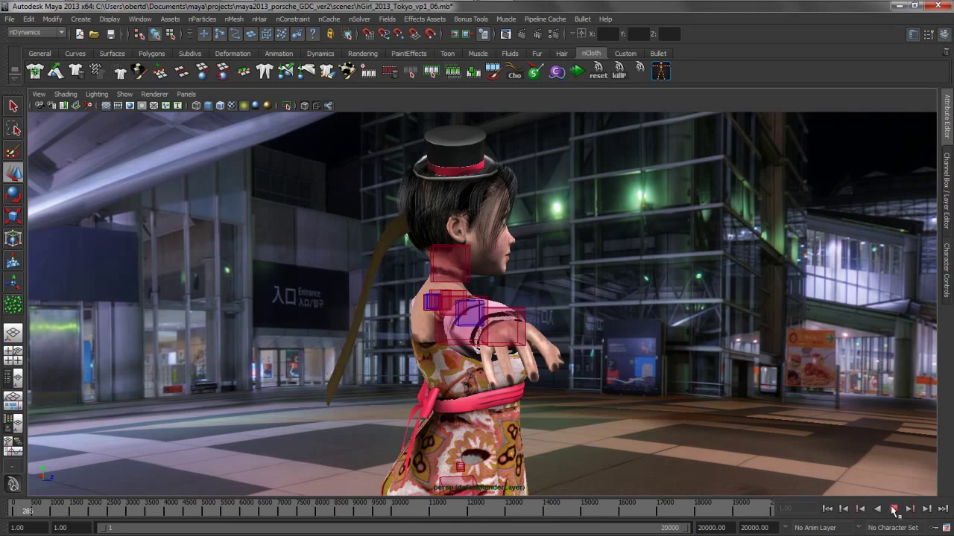
pyautogui.click(894, 509)
pyautogui.click(827, 509)
# Make the body_arms mesh a passive collider and replay the hair simulation
pyautogui.click(516, 428)
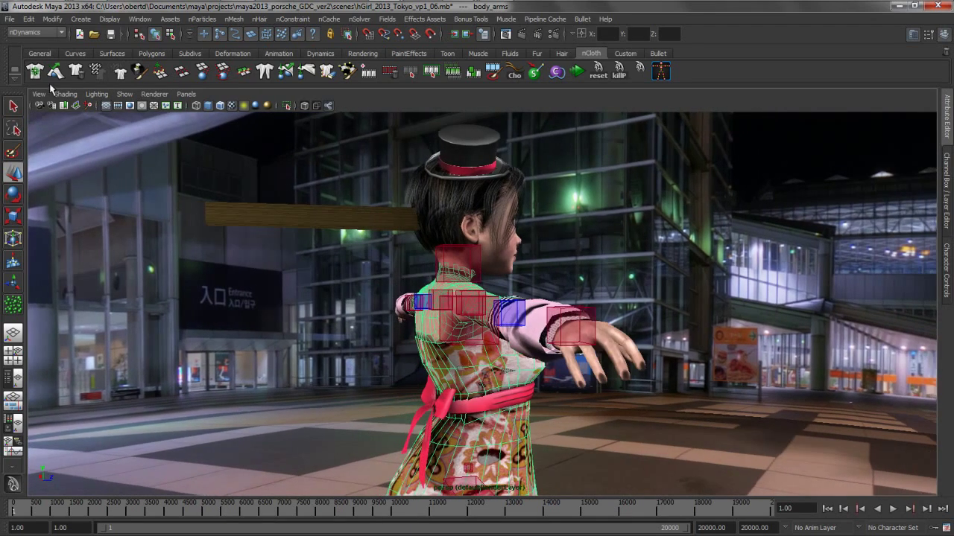
pyautogui.click(57, 72)
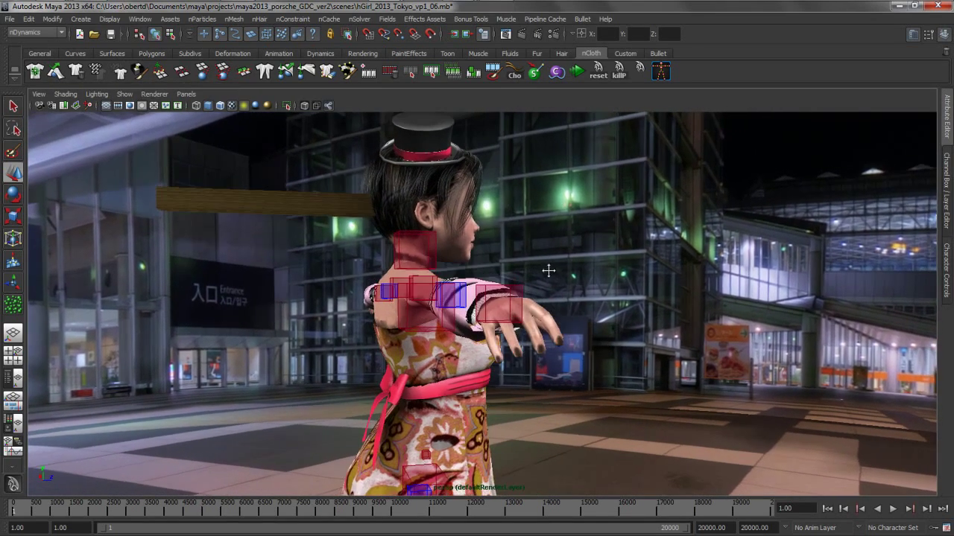
pyautogui.click(578, 71)
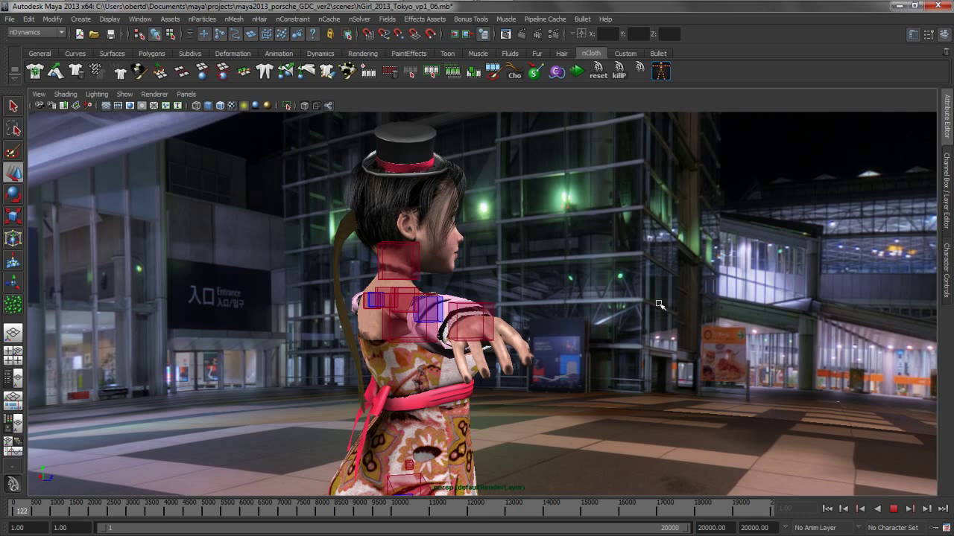
# Open the attributes of hairSystemShape1 and turn on Self Collide in its collision settings
pyautogui.hotkey('ctrl', 'a')
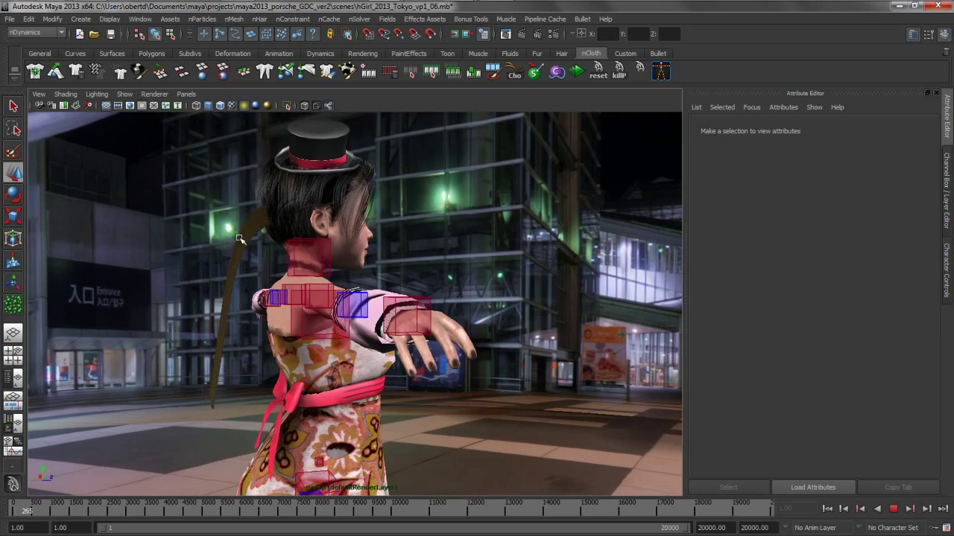
pyautogui.click(639, 70)
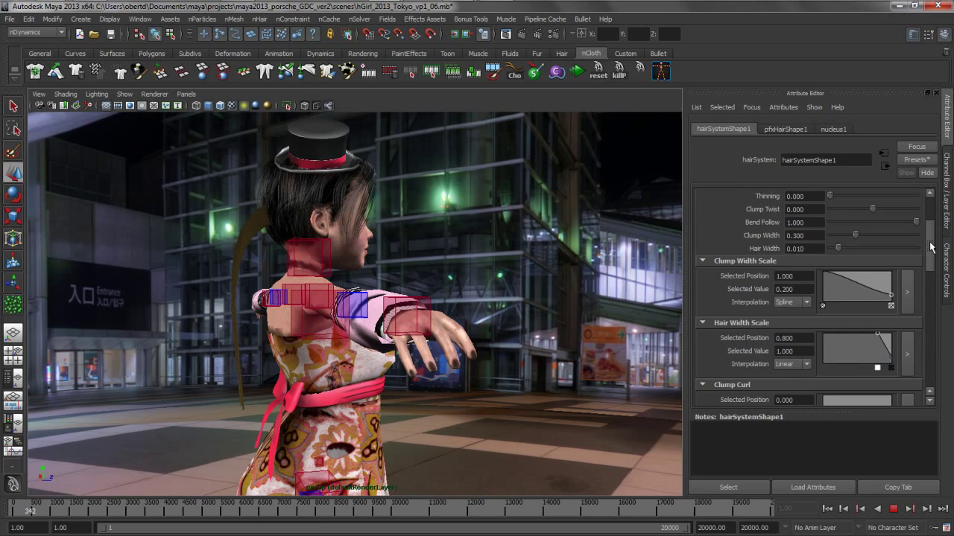
pyautogui.scroll(-5, 924, 299)
pyautogui.scroll(-5, 924, 305)
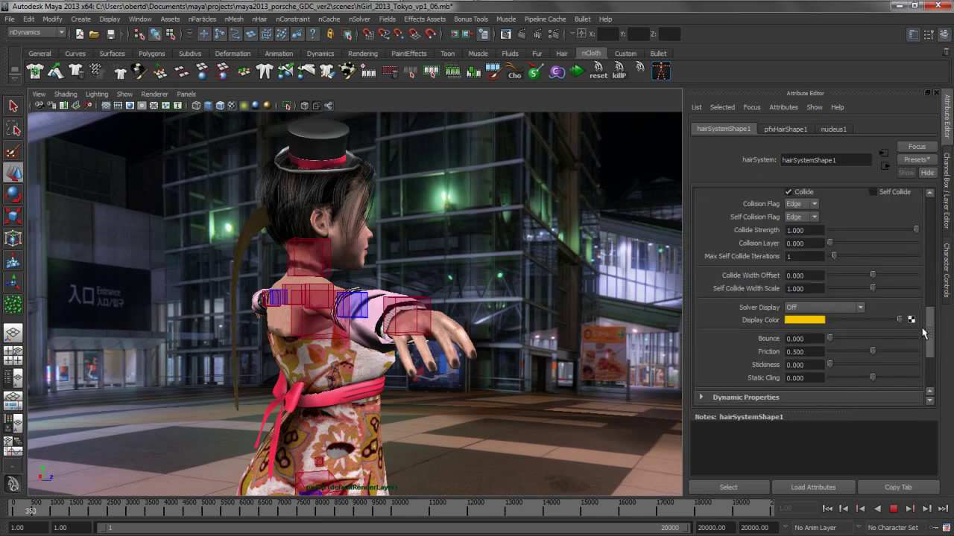
pyautogui.scroll(1, 922, 332)
pyautogui.scroll(1, 921, 332)
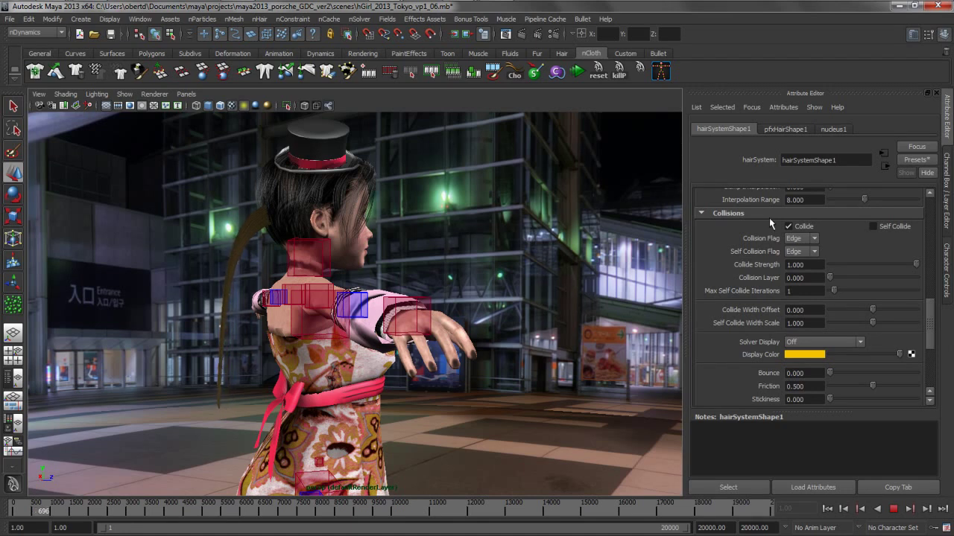
pyautogui.click(872, 226)
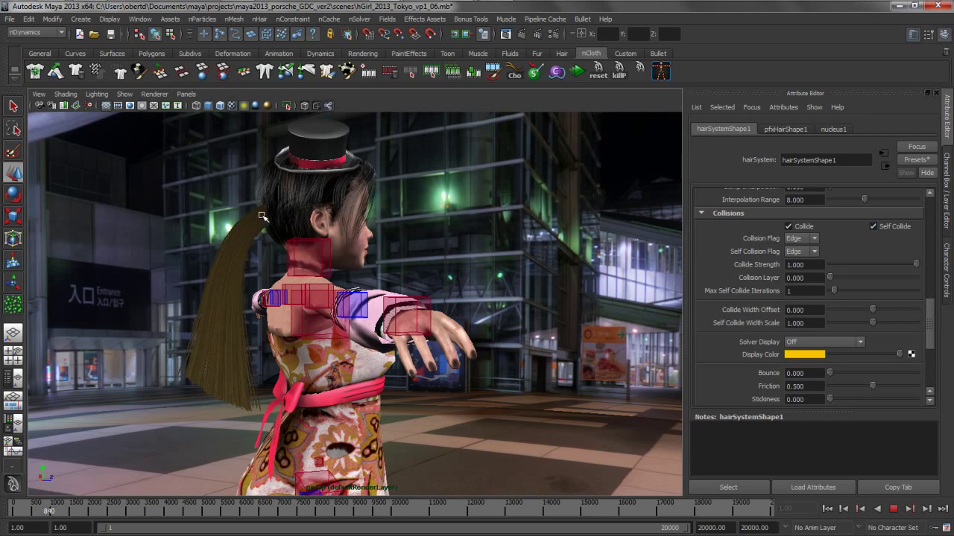
# Preview the hair's Collision Thickness with Solver Display, and set the display back to Off
pyautogui.click(838, 343)
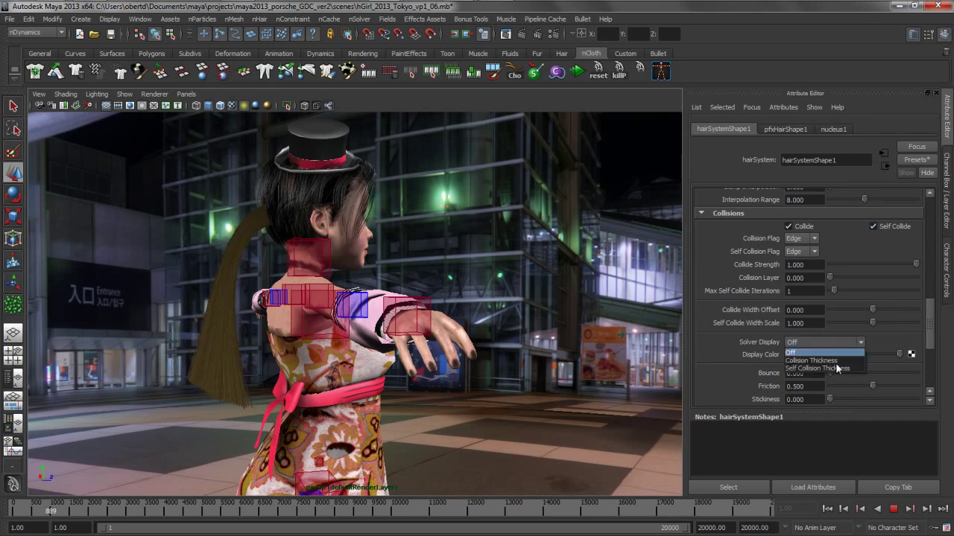
pyautogui.click(836, 362)
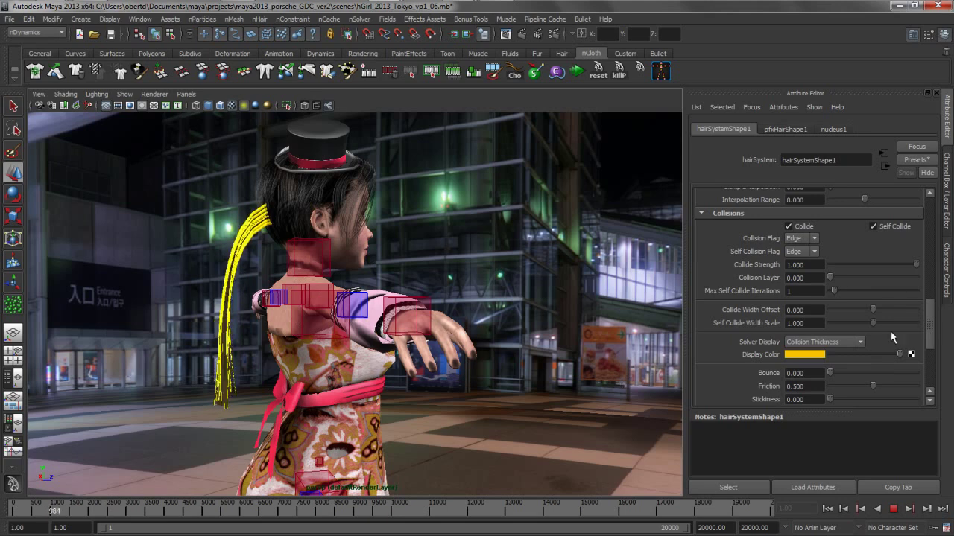
pyautogui.click(807, 343)
pyautogui.click(792, 353)
# Set the hair's Clump Width to 1.000 and add points to its Clump Width Scale curve to shape a rounded arch
pyautogui.moveTo(931, 331); pyautogui.dragTo(931, 213)
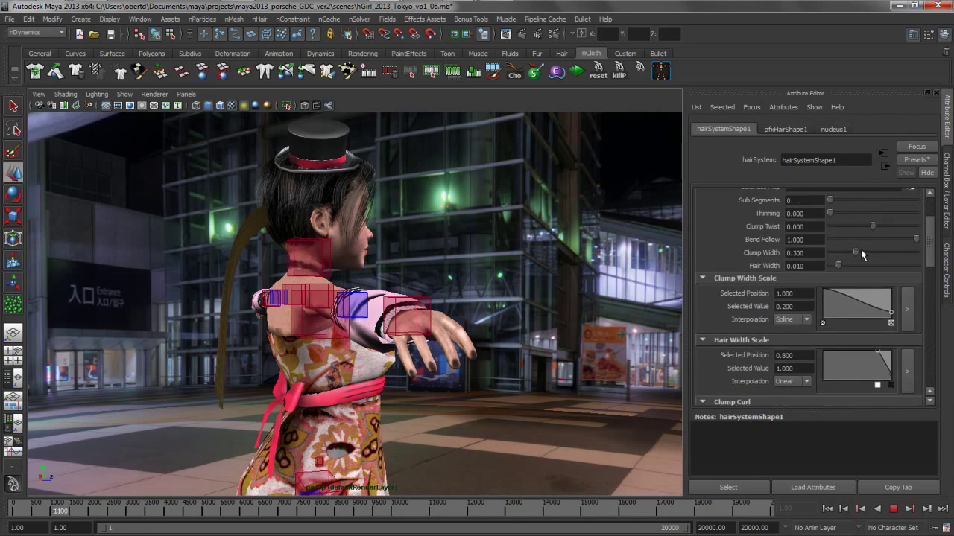
pyautogui.moveTo(861, 250); pyautogui.dragTo(950, 255)
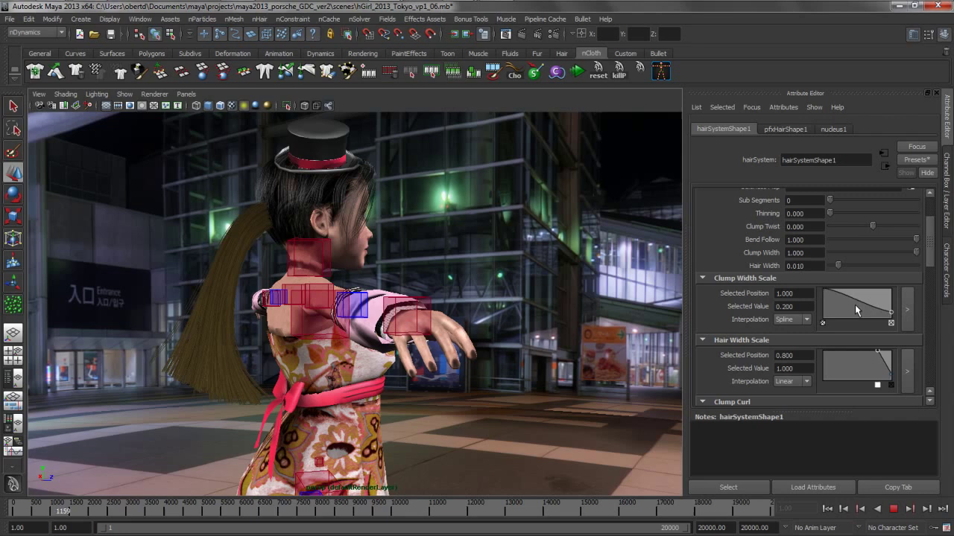
pyautogui.moveTo(829, 314); pyautogui.dragTo(877, 292)
pyautogui.click(890, 314)
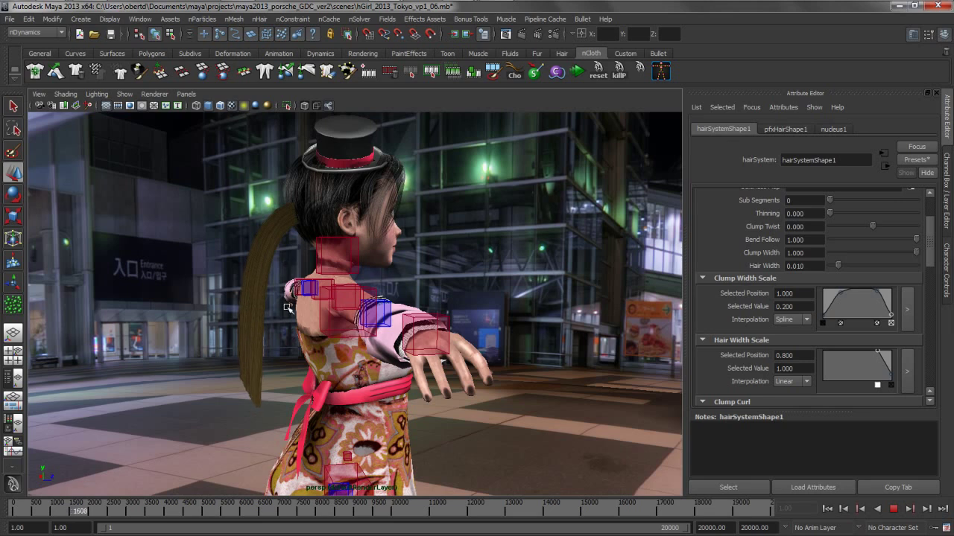
# Replace the hair system's settings with the hairSystemShape_Black preset and rewind the stopped simulation to frame 1
pyautogui.click(917, 160)
pyautogui.moveTo(892, 204)
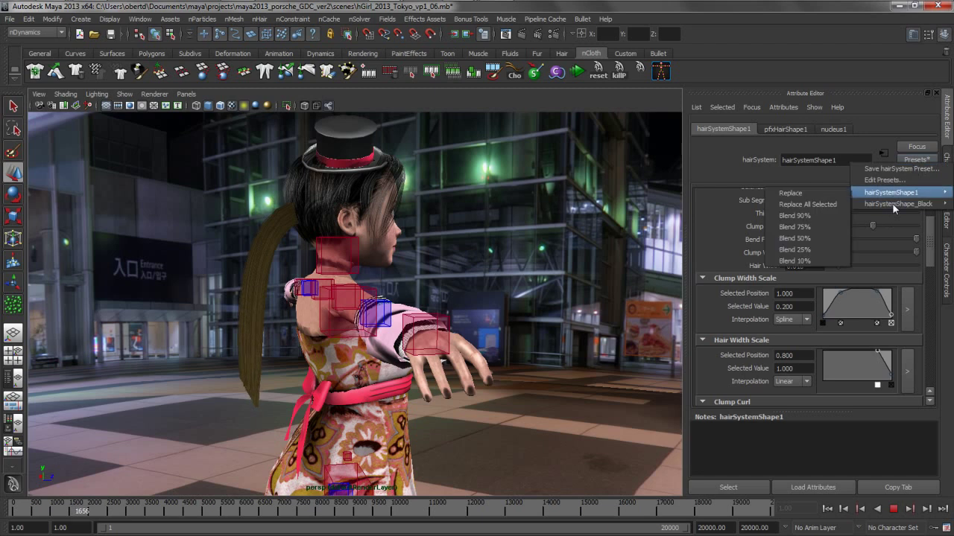
pyautogui.click(812, 206)
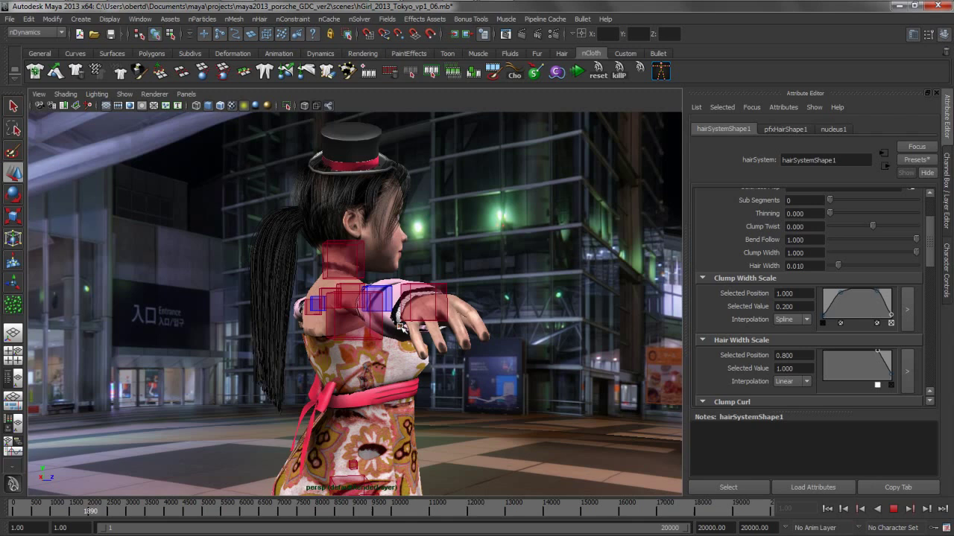
pyautogui.click(893, 509)
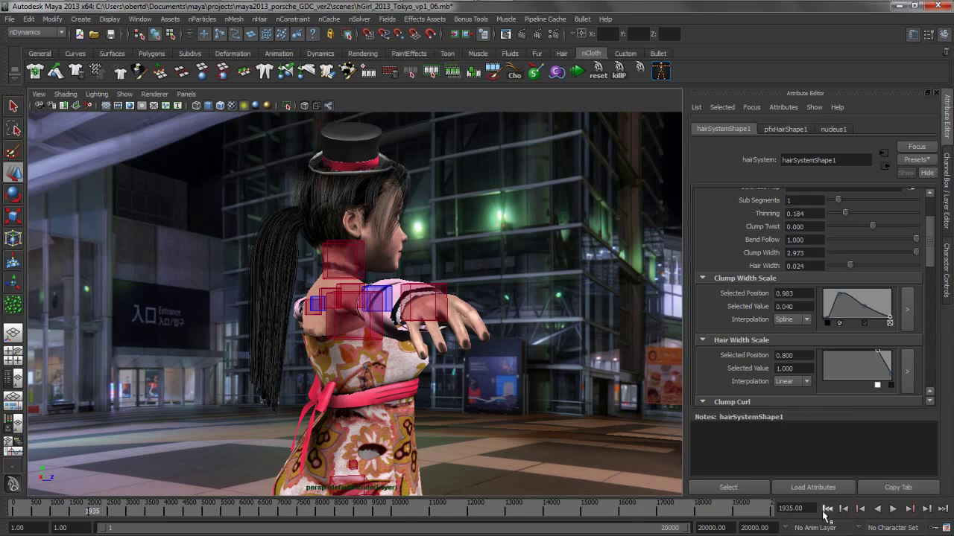
pyautogui.click(827, 508)
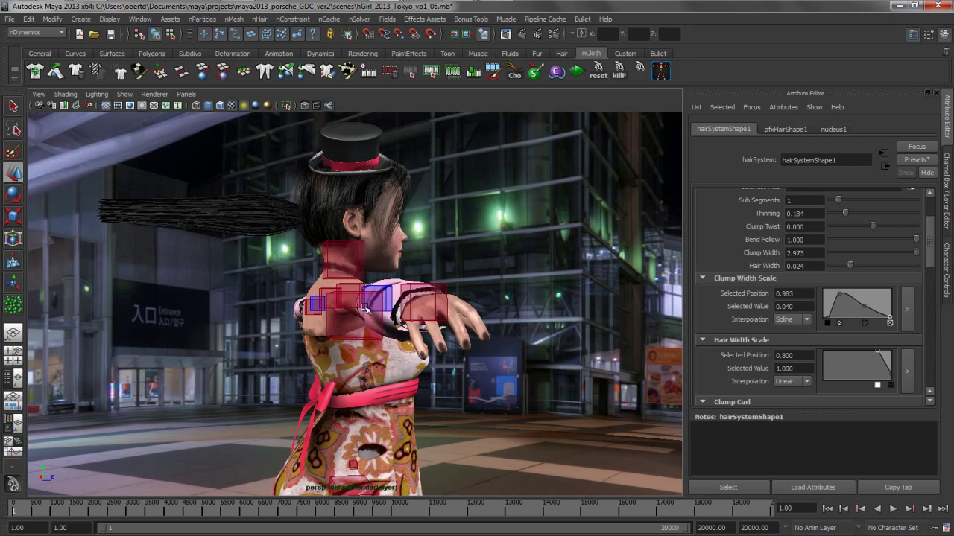
# Select the end points of the ponytail's hair curves and attach a transform constraint to them
pyautogui.click(186, 221)
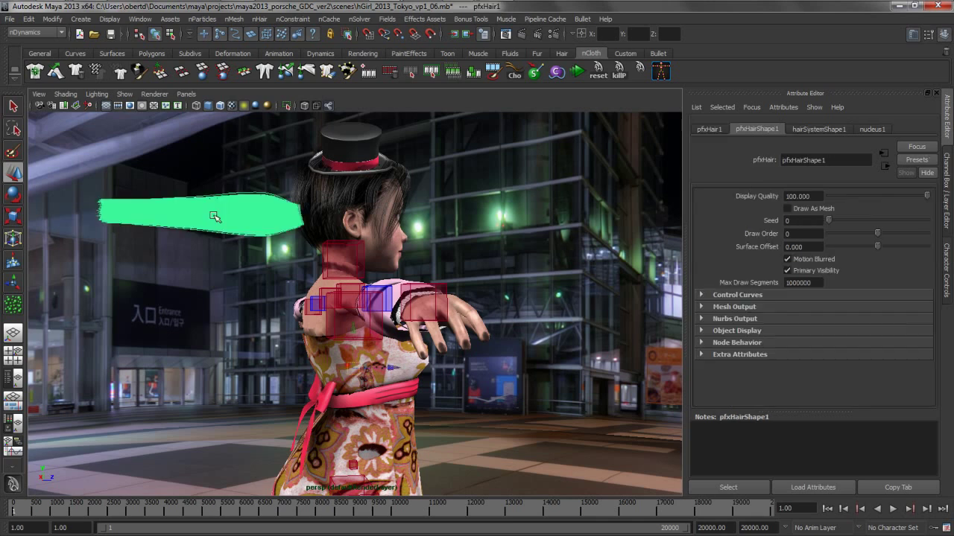
pyautogui.keyDown('alt'); pyautogui.moveTo(213, 213); pyautogui.dragTo(233, 283); pyautogui.keyUp('alt')
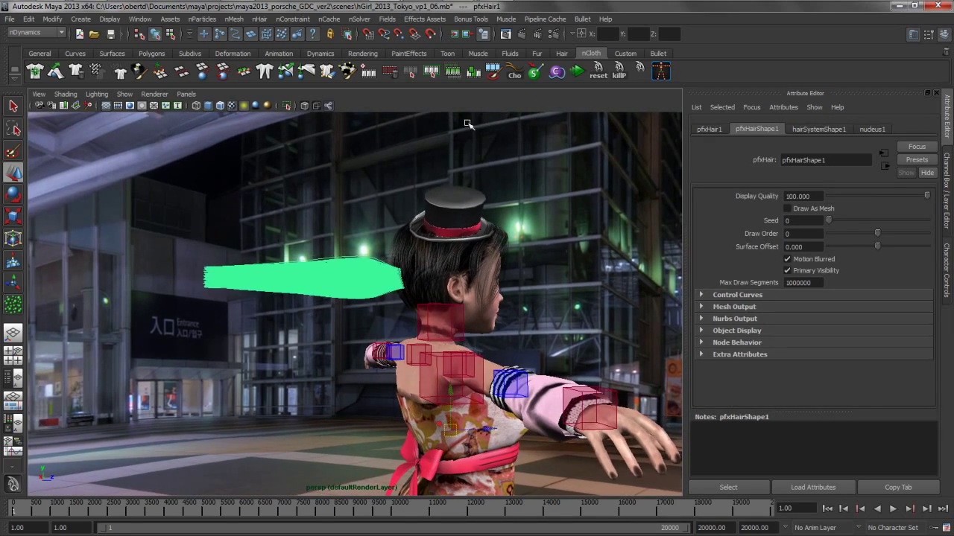
pyautogui.click(535, 72)
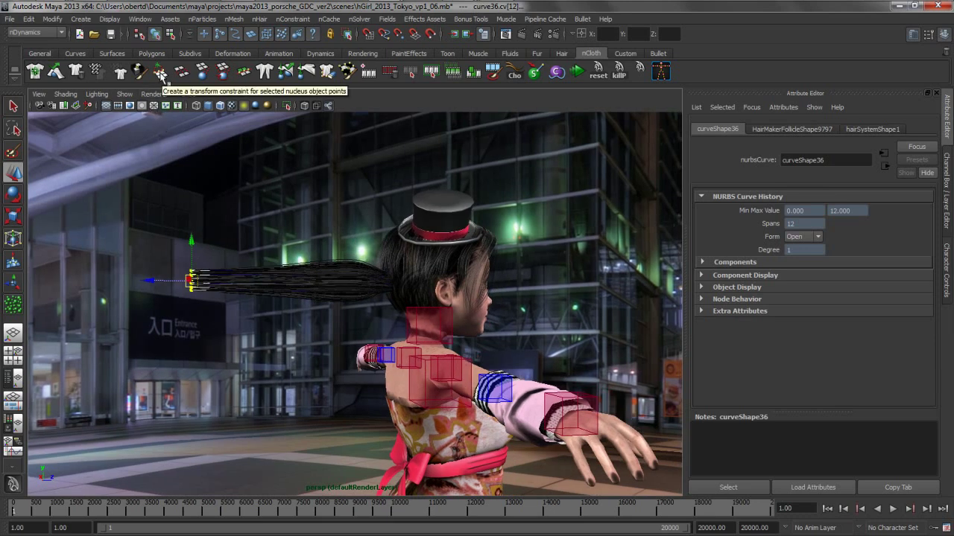
pyautogui.click(161, 76)
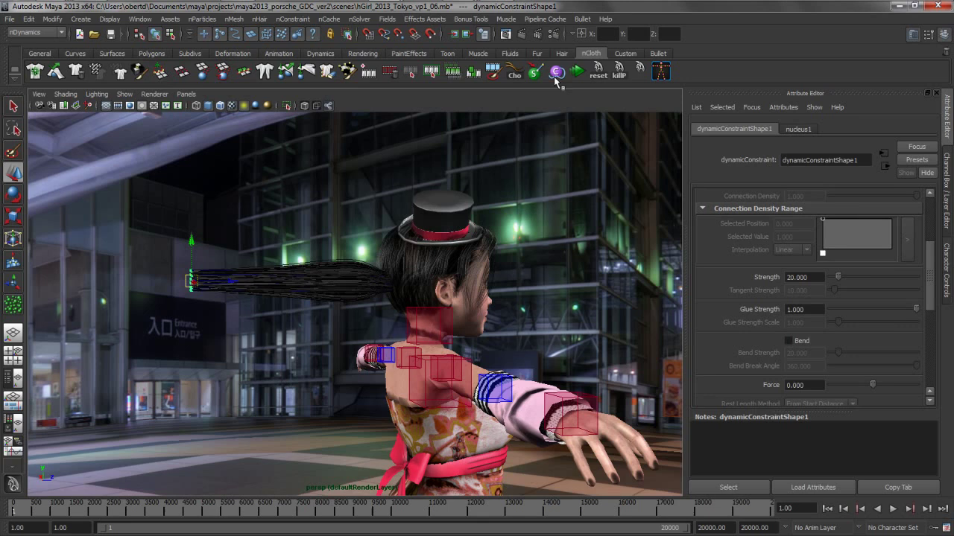
# Play the simulation, then rotate and move the transform constraint to twist and pull the ponytail's tips
pyautogui.click(577, 70)
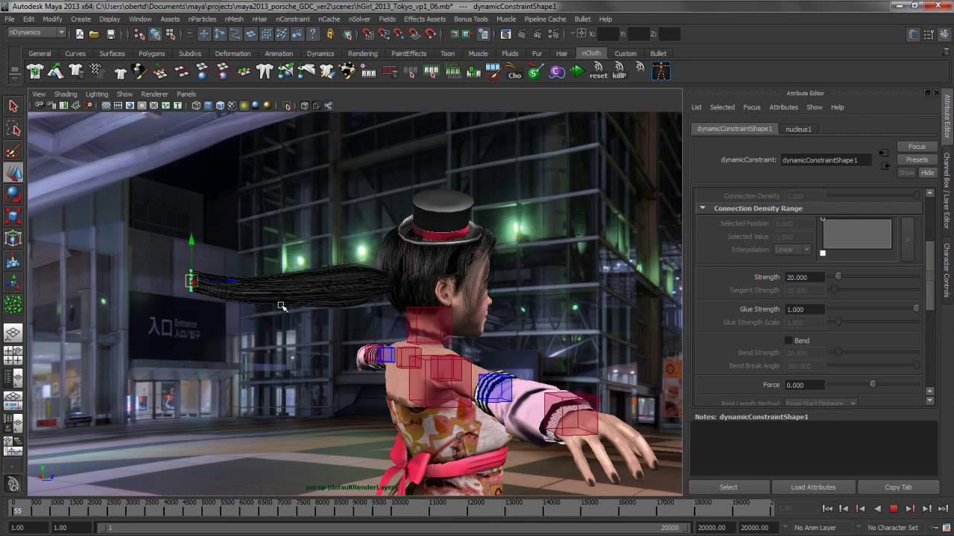
pyautogui.keyDown('alt'); pyautogui.moveTo(282, 307); pyautogui.dragTo(328, 312); pyautogui.keyUp('alt')
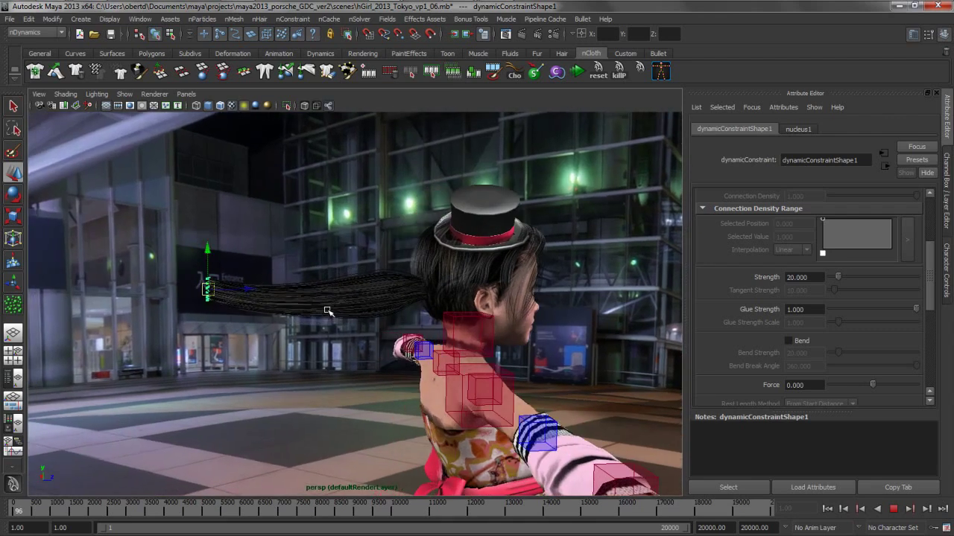
pyautogui.press('e')
pyautogui.moveTo(199, 263)
pyautogui.mouseDown()
pyautogui.moveTo(206, 213)
pyautogui.moveTo(196, 311)
pyautogui.moveTo(212, 309)
pyautogui.moveTo(198, 258)
pyautogui.mouseUp()
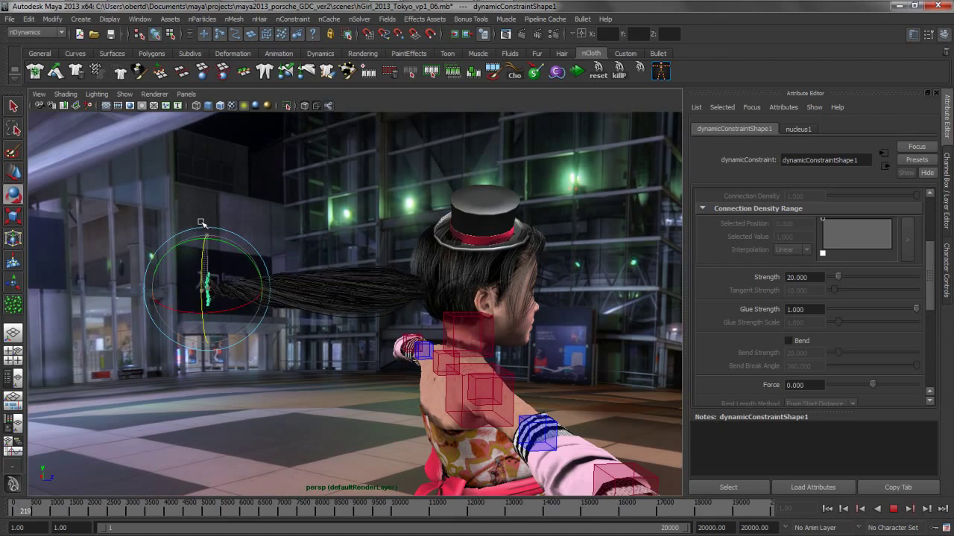
pyautogui.press('w')
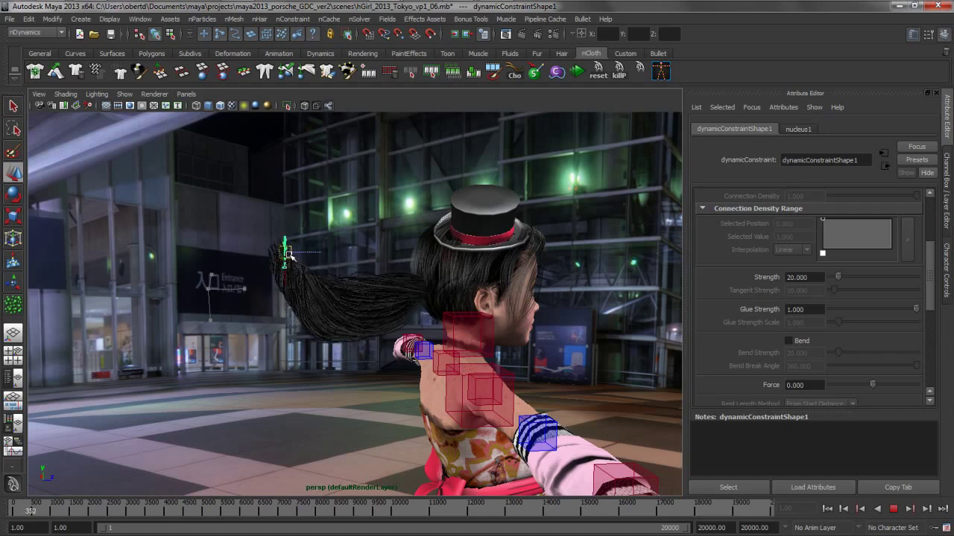
pyautogui.moveTo(294, 290); pyautogui.dragTo(309, 254)
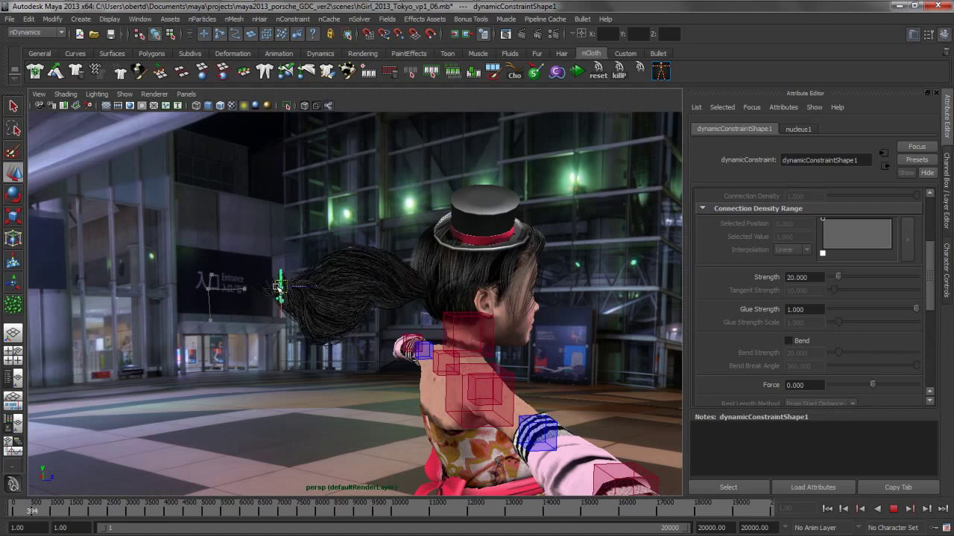
pyautogui.keyDown('alt'); pyautogui.moveTo(263, 370); pyautogui.dragTo(291, 344); pyautogui.keyUp('alt')
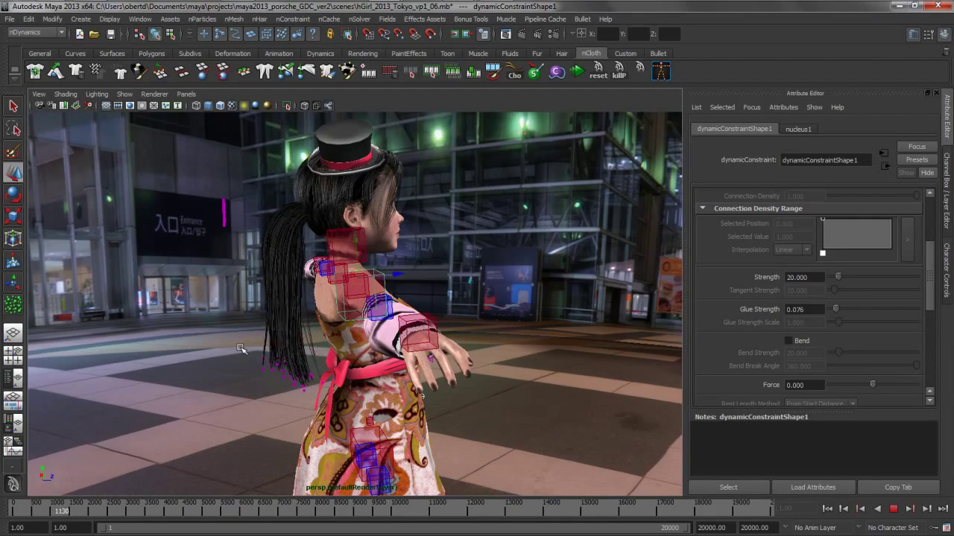
# Reset the hair simulation and return the stopped playback to frame 1
pyautogui.click(598, 74)
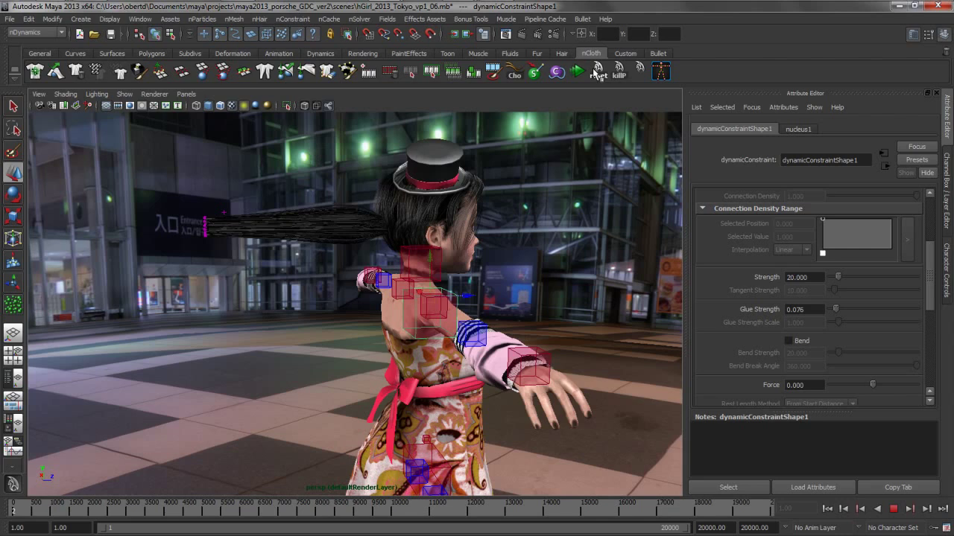
pyautogui.click(894, 509)
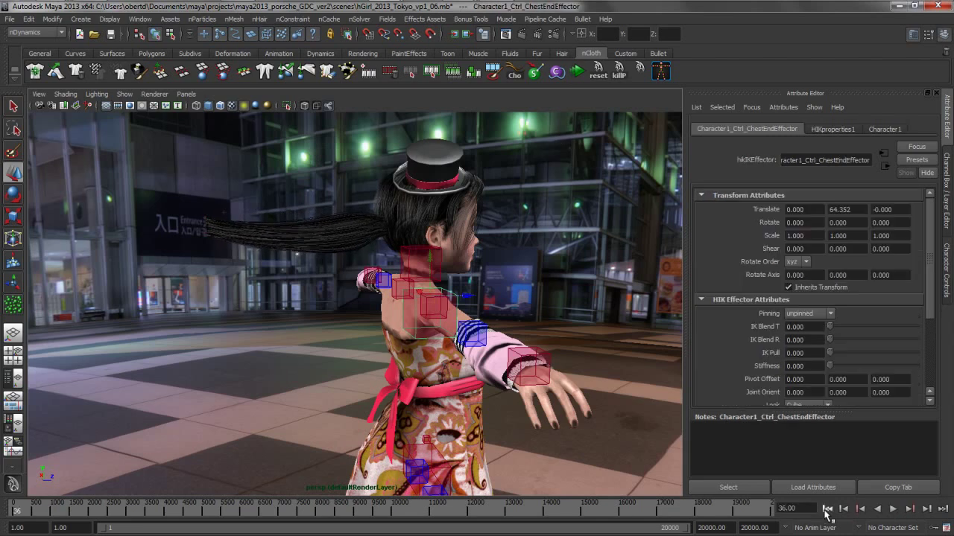
pyautogui.click(827, 509)
pyautogui.keyDown('alt'); pyautogui.moveTo(514, 320); pyautogui.dragTo(507, 325); pyautogui.keyUp('alt')
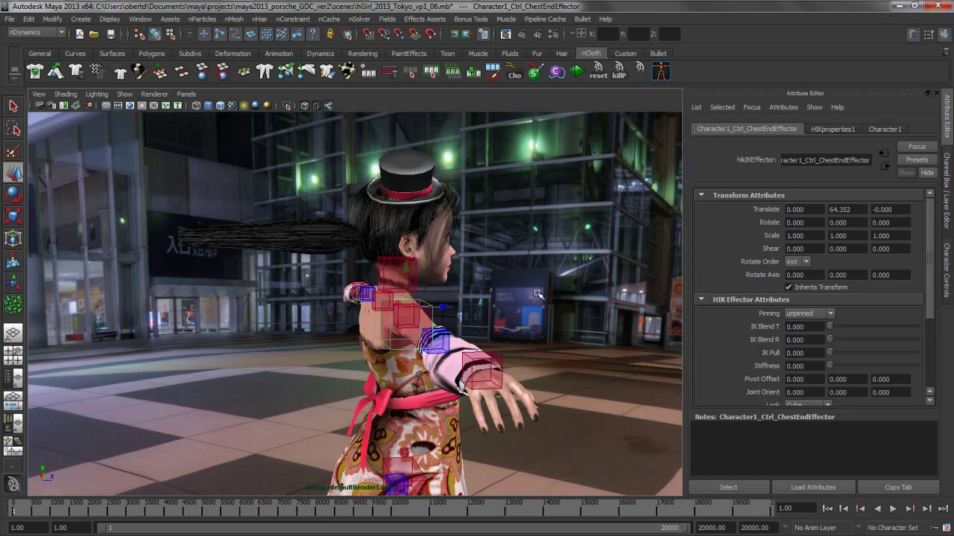
pyautogui.click(538, 295)
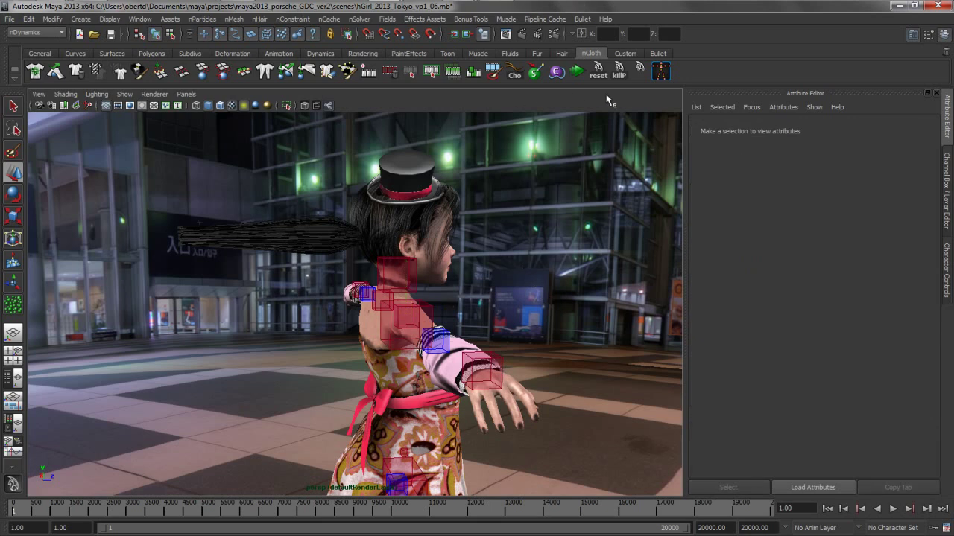
pyautogui.press('space')
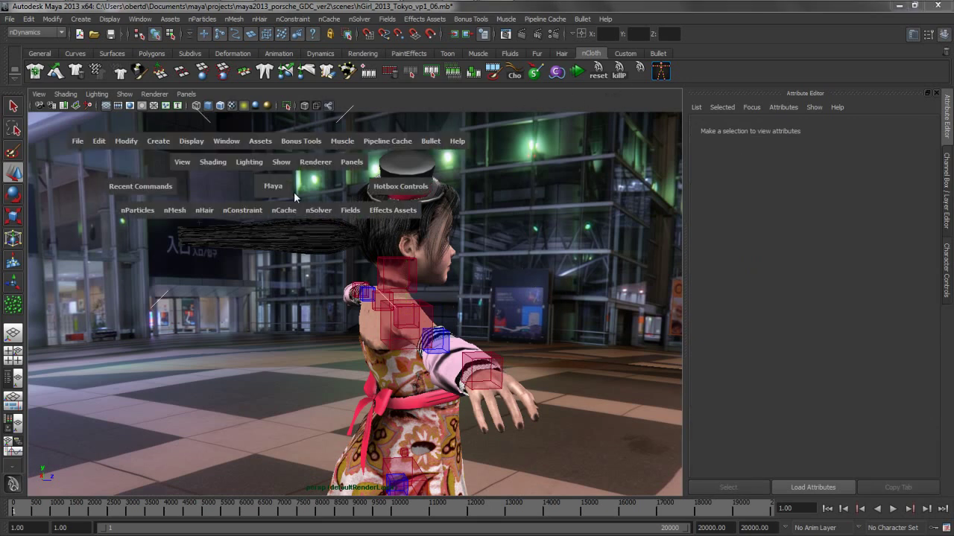
pyautogui.click(142, 212)
pyautogui.moveTo(155, 231)
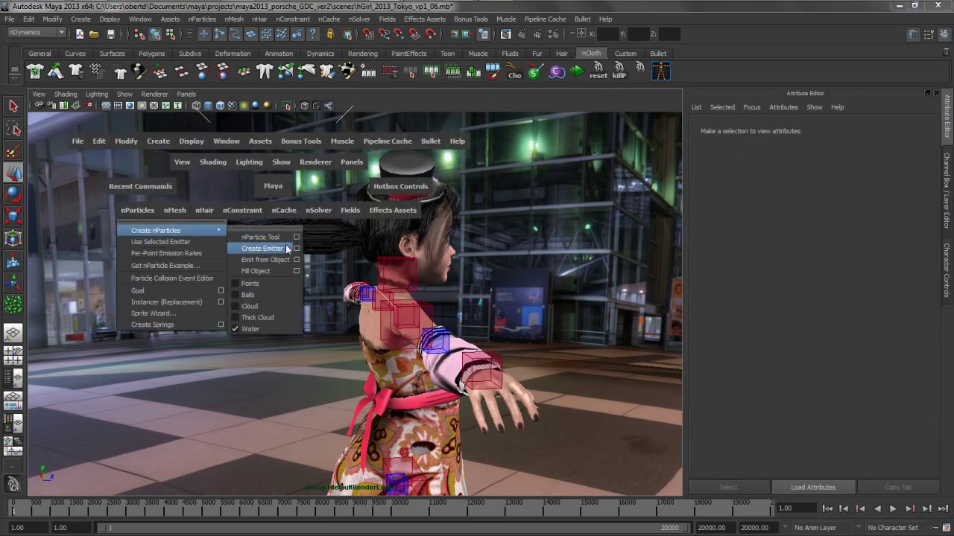
pyautogui.click(273, 262)
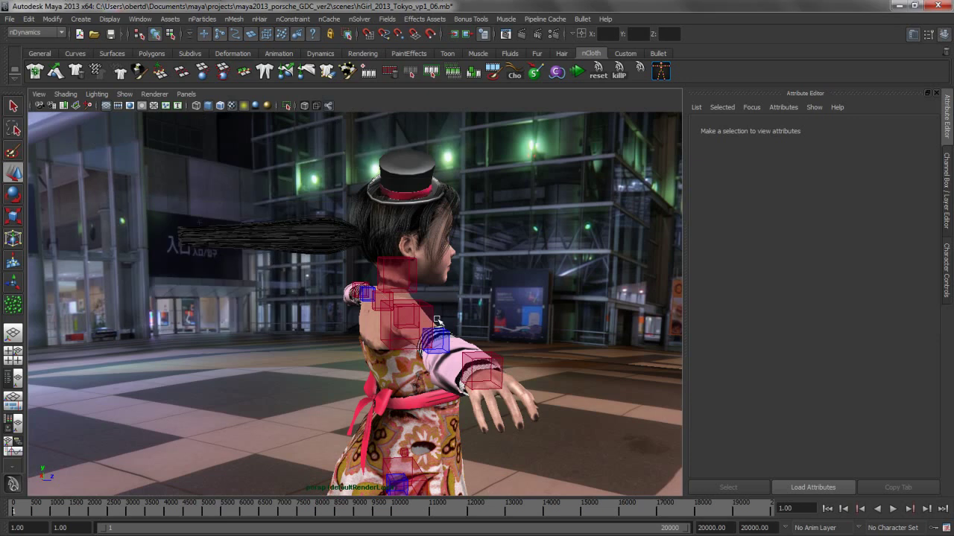
# Create a Water nParticle emitter and move it above the ponytail to about Y 46.4, Z -21.5
pyautogui.keyDown('alt'); pyautogui.moveTo(402, 304); pyautogui.dragTo(419, 295); pyautogui.keyUp('alt')
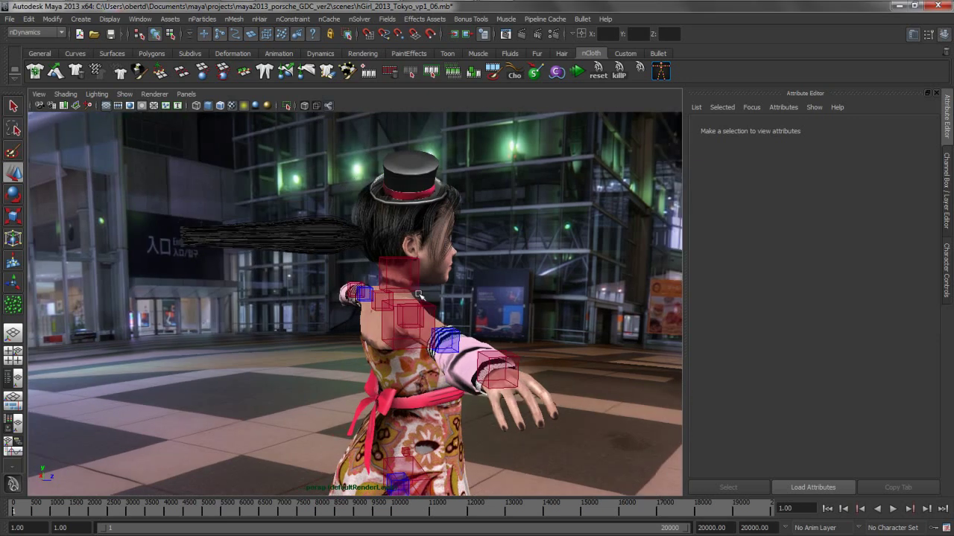
pyautogui.press('space')
pyautogui.click(277, 277)
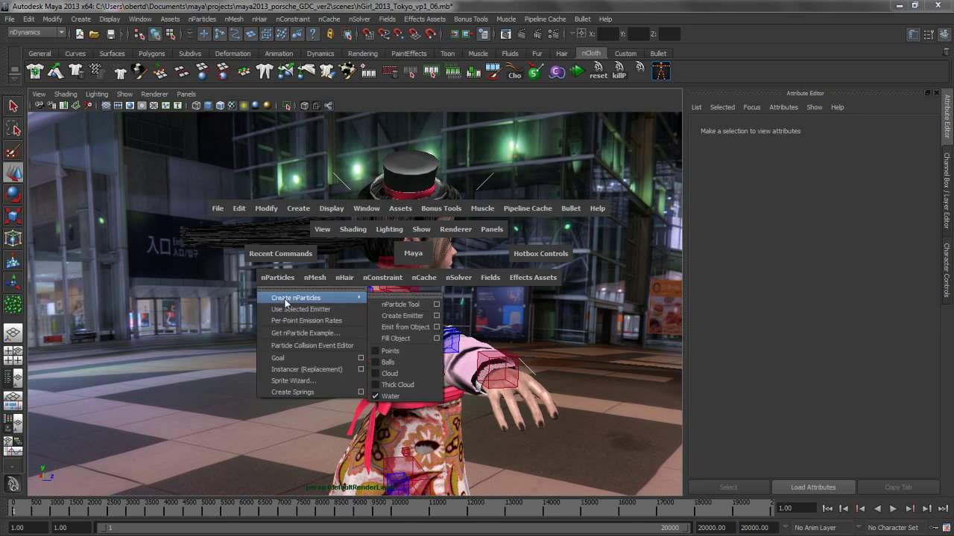
pyautogui.moveTo(285, 298)
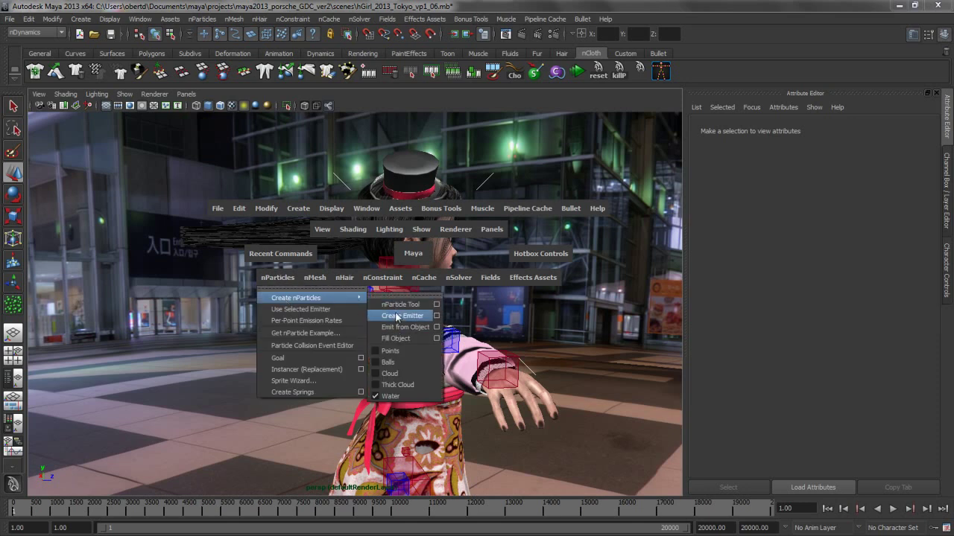
pyautogui.click(397, 317)
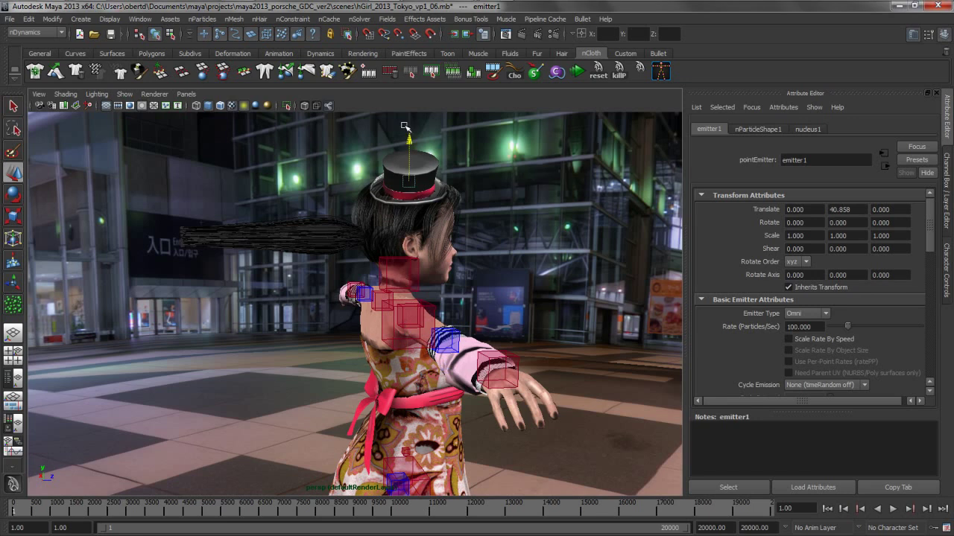
pyautogui.moveTo(405, 127); pyautogui.dragTo(406, 105)
pyautogui.moveTo(461, 155); pyautogui.dragTo(356, 164)
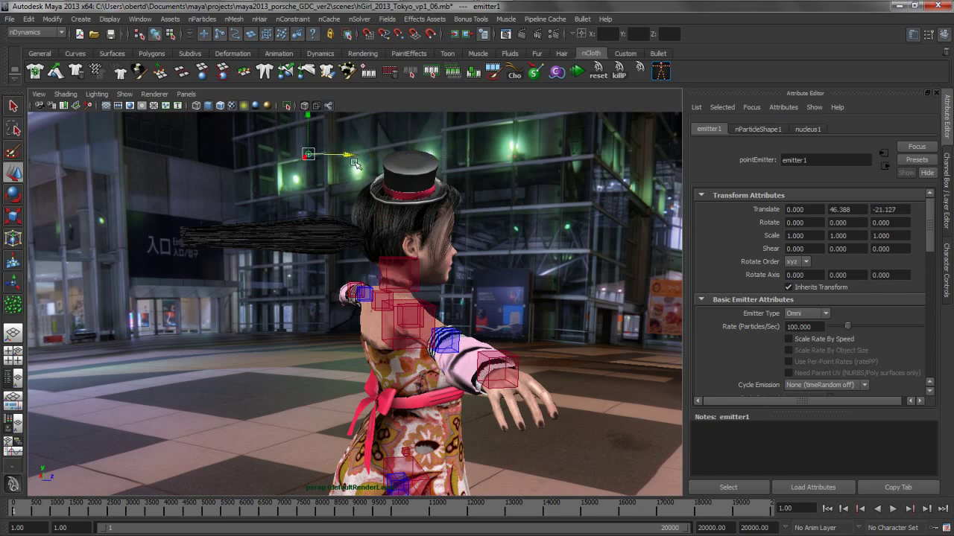
# Play the simulation to examine how the emitted particles fall onto the ponytail, then stop playback
pyautogui.click(577, 70)
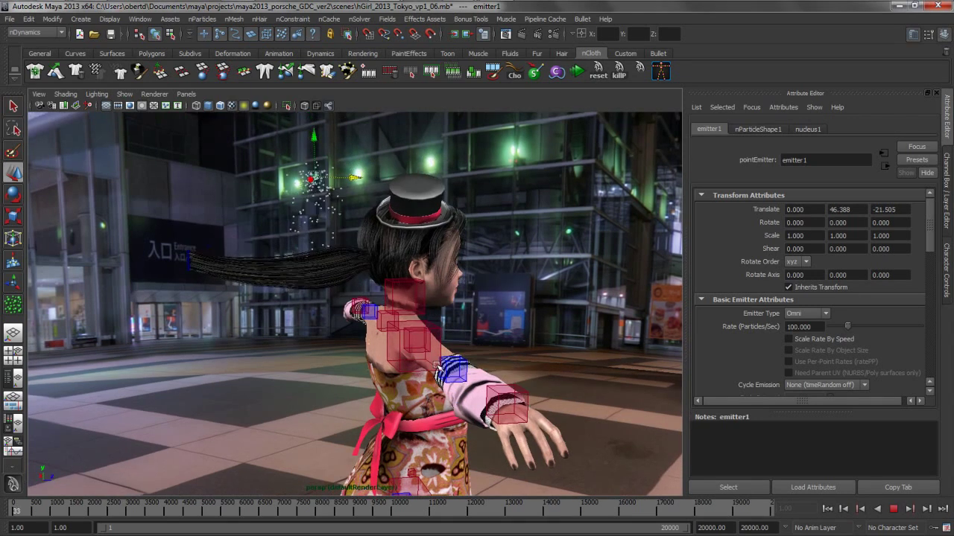
pyautogui.keyDown('alt'); pyautogui.moveTo(439, 366); pyautogui.dragTo(497, 395); pyautogui.keyUp('alt')
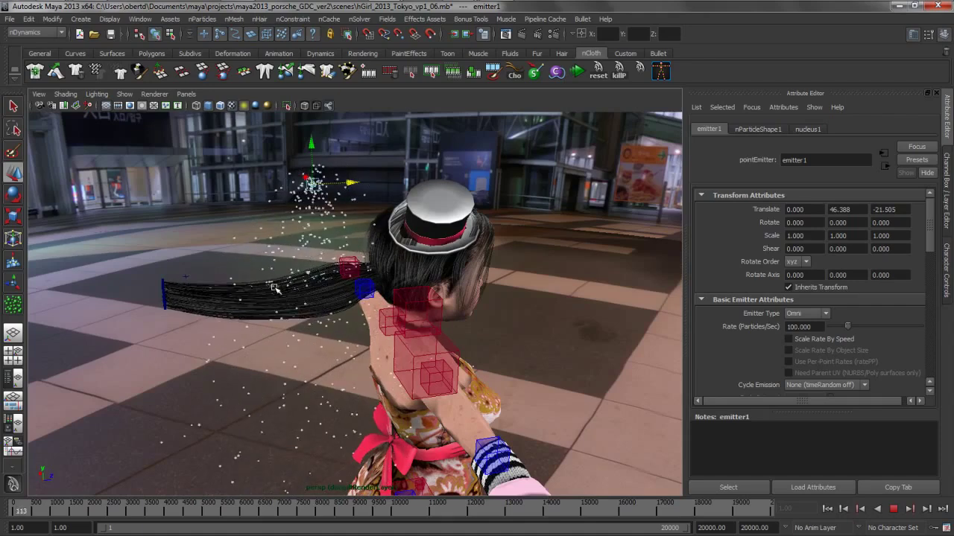
pyautogui.keyDown('alt'); pyautogui.moveTo(274, 290); pyautogui.dragTo(392, 329); pyautogui.keyUp('alt')
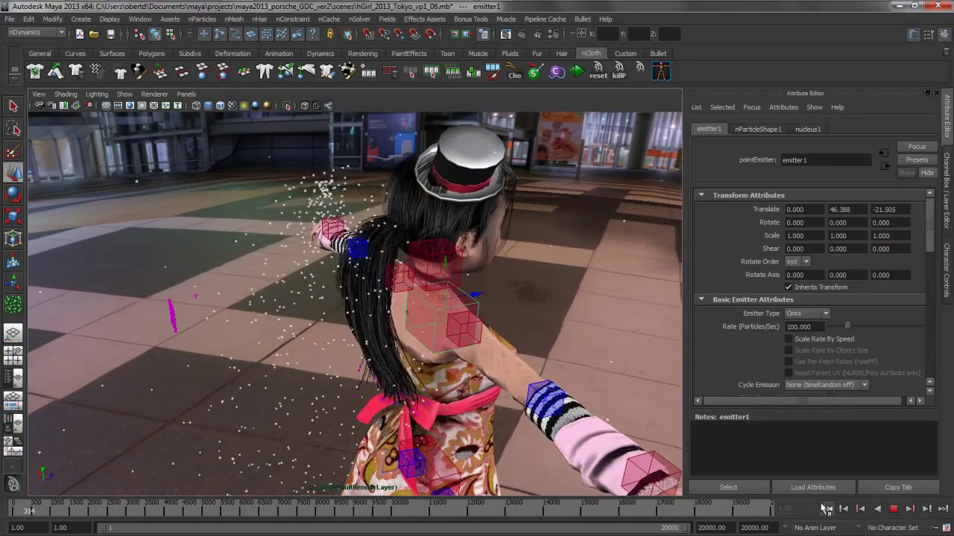
pyautogui.click(826, 508)
pyautogui.click(893, 509)
pyautogui.hotkey('ctrl', 'z')
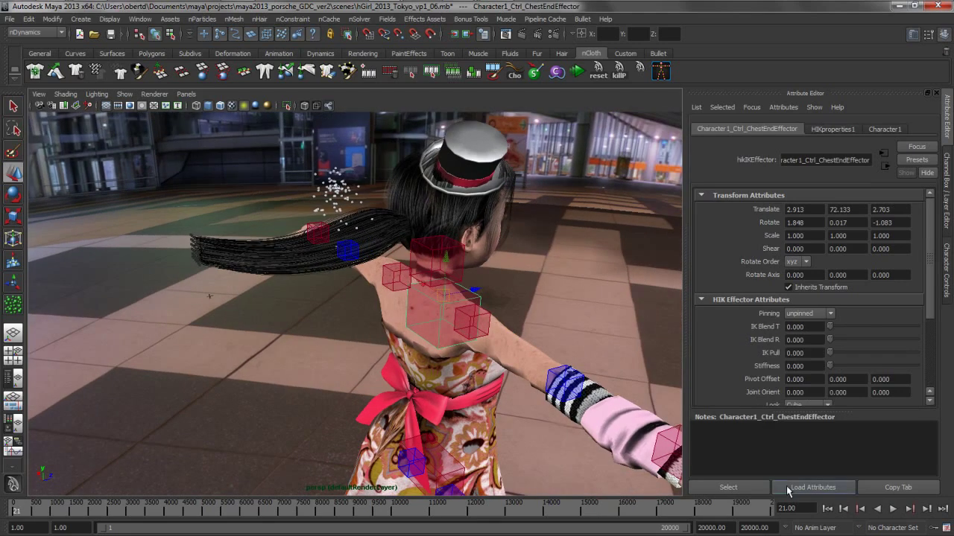
# Select the emitted nParticles, apply a saved water preset to nParticleShape1, and clear the selection
pyautogui.click(316, 190)
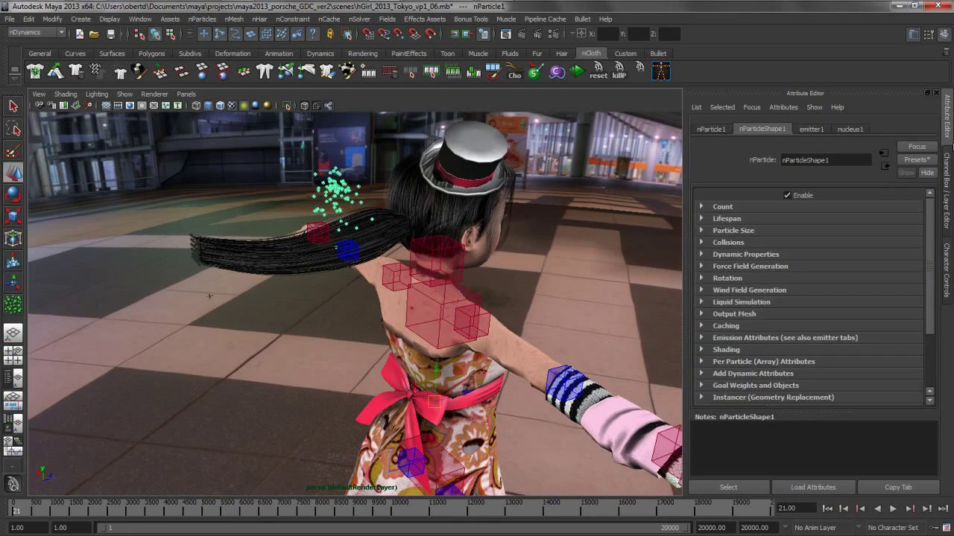
pyautogui.click(915, 160)
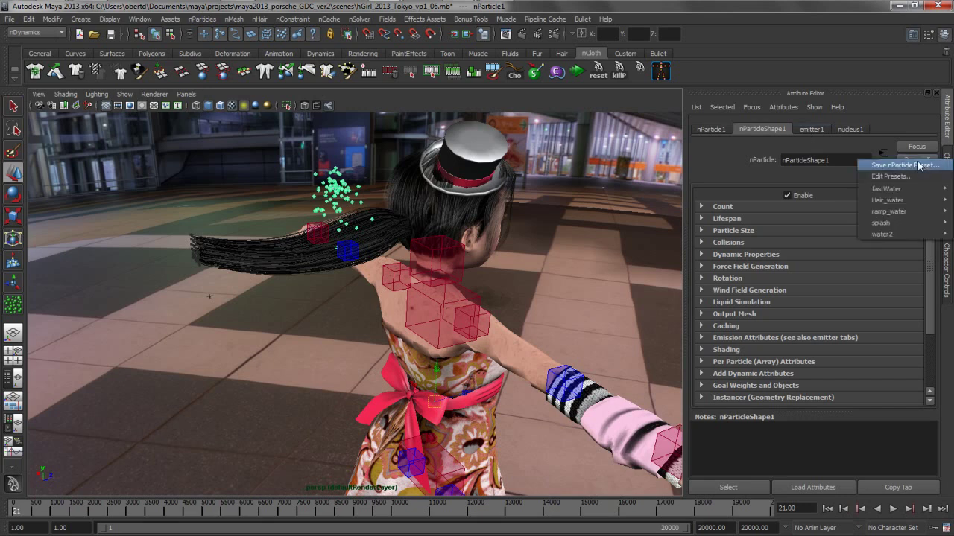
pyautogui.moveTo(887, 189)
pyautogui.click(820, 204)
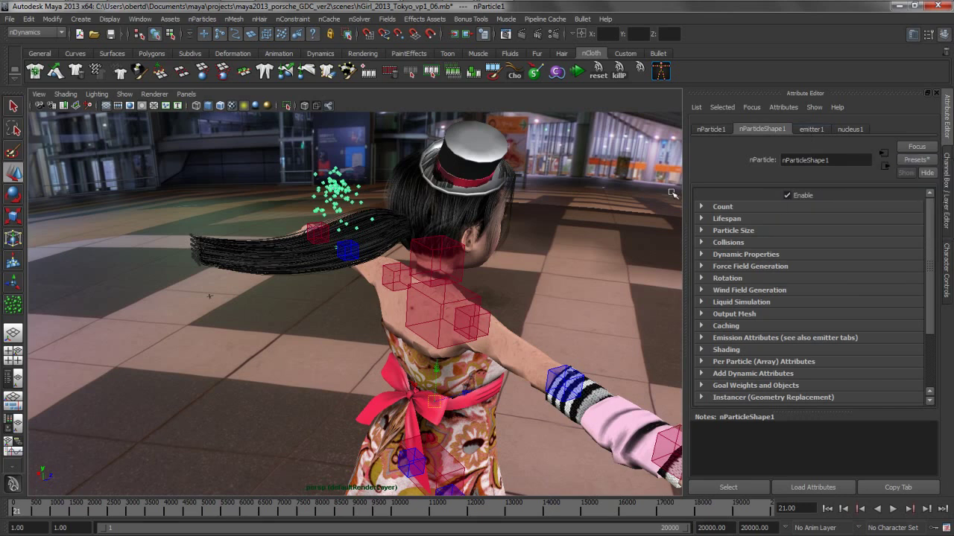
pyautogui.click(410, 225)
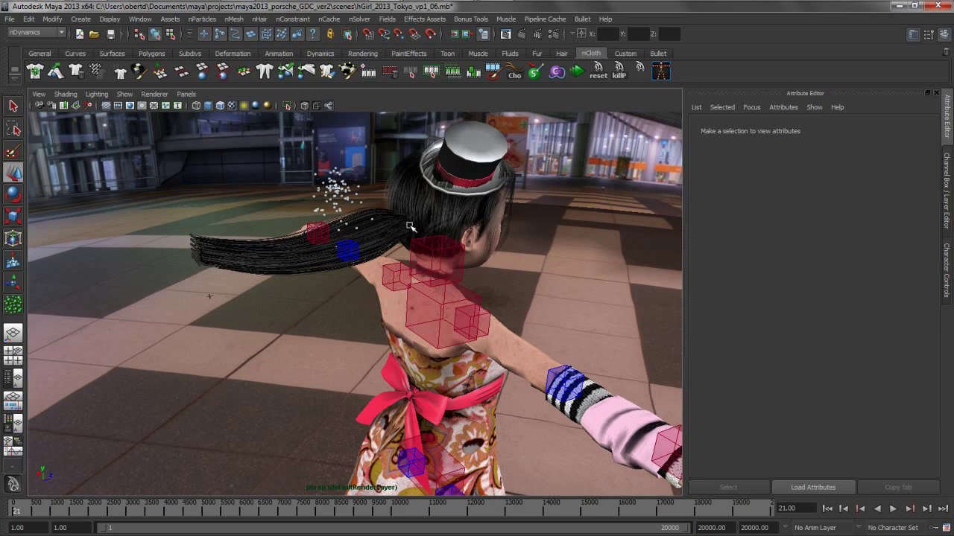
# Starting from frame 1, move the emitter to about -10 on X and play the water simulation over the ponytail
pyautogui.click(828, 509)
pyautogui.moveTo(279, 141); pyautogui.dragTo(349, 250)
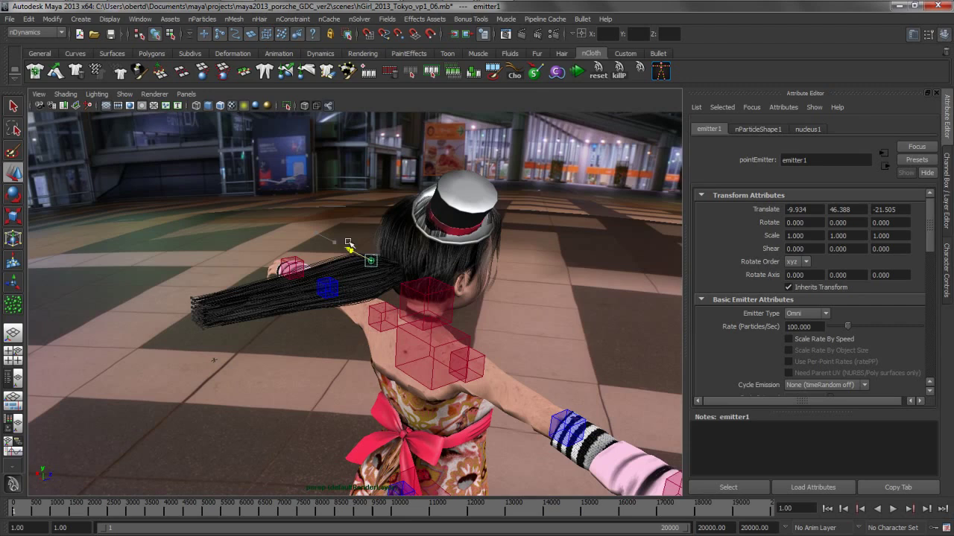
pyautogui.click(577, 71)
pyautogui.keyDown('alt'); pyautogui.moveTo(421, 248); pyautogui.dragTo(415, 173); pyautogui.keyUp('alt')
pyautogui.moveTo(385, 206); pyautogui.dragTo(498, 291)
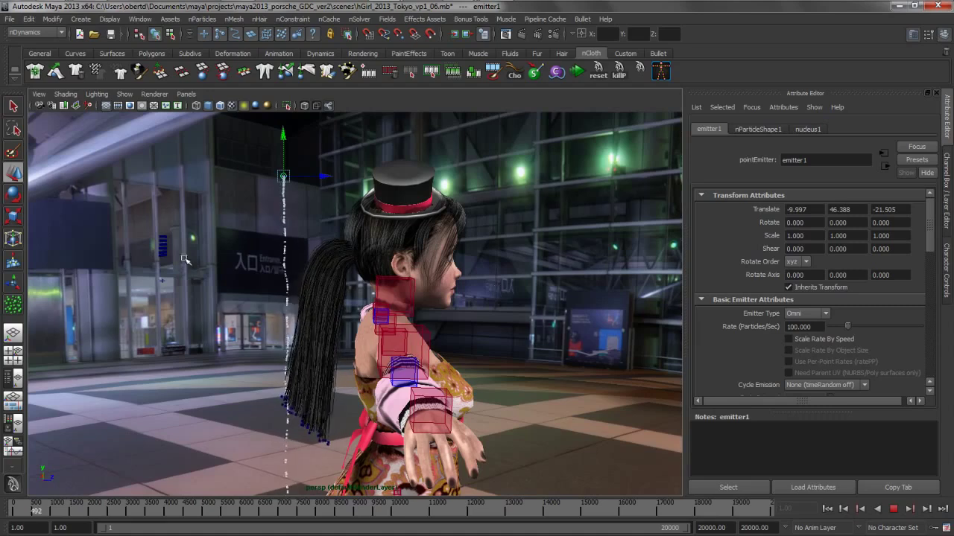
pyautogui.keyDown('alt'); pyautogui.moveTo(416, 319); pyautogui.dragTo(479, 324); pyautogui.keyUp('alt')
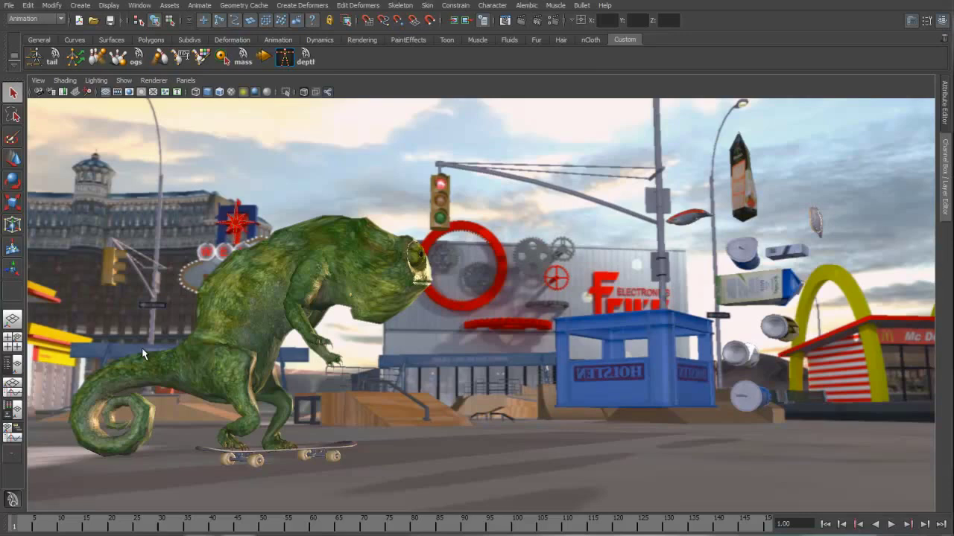
# Show the lizard's tail ragdoll in X-ray and examine the limits of constraint_joint2 under Ragdoll1
pyautogui.click(304, 91)
pyautogui.click(239, 354)
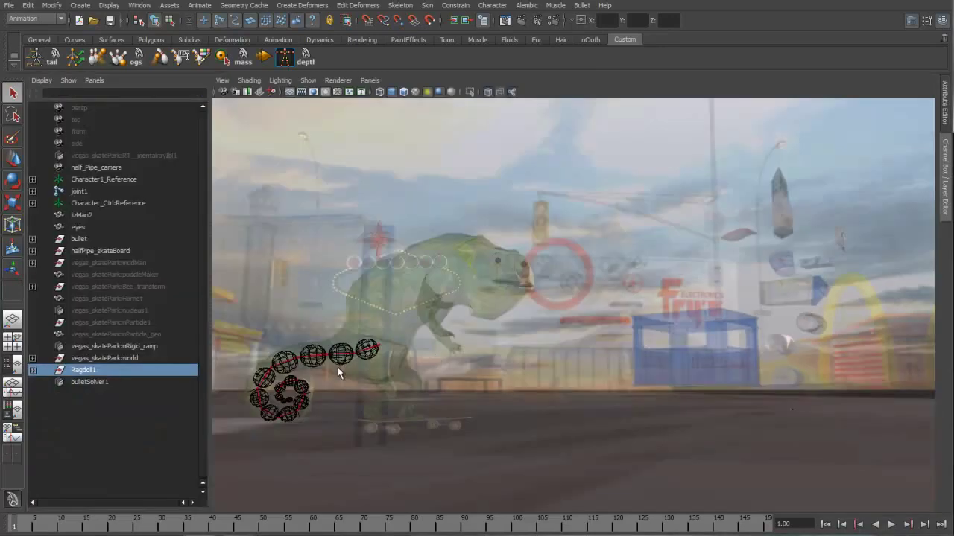
pyautogui.click(32, 371)
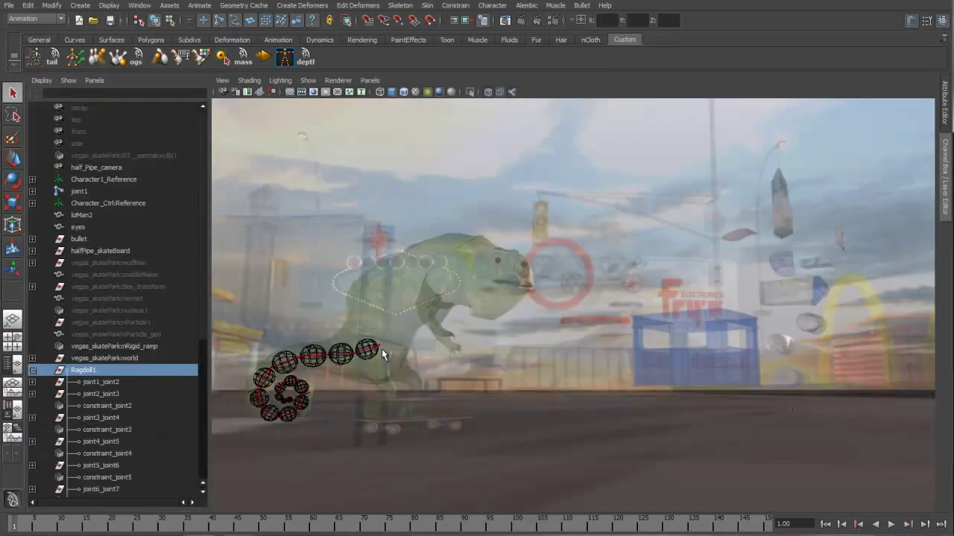
pyautogui.click(111, 406)
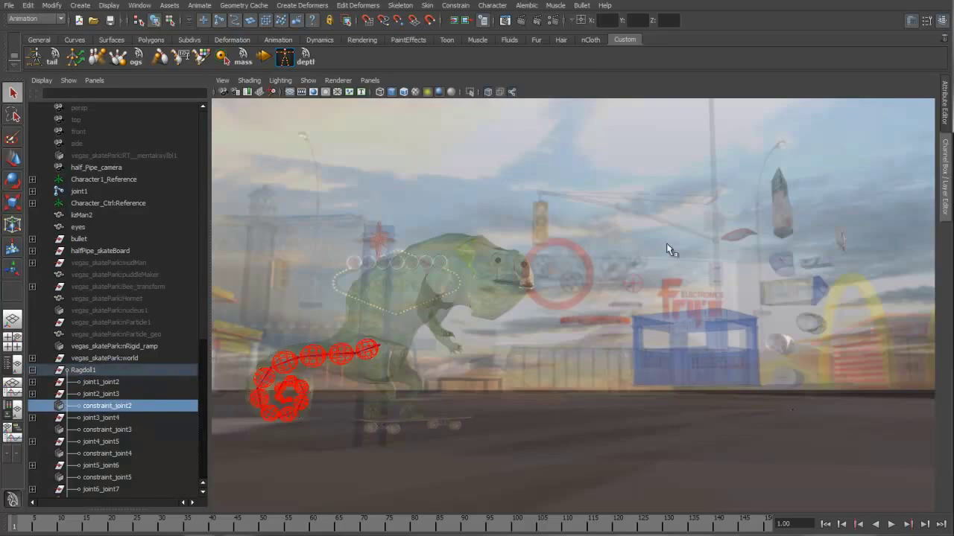
pyautogui.click(941, 79)
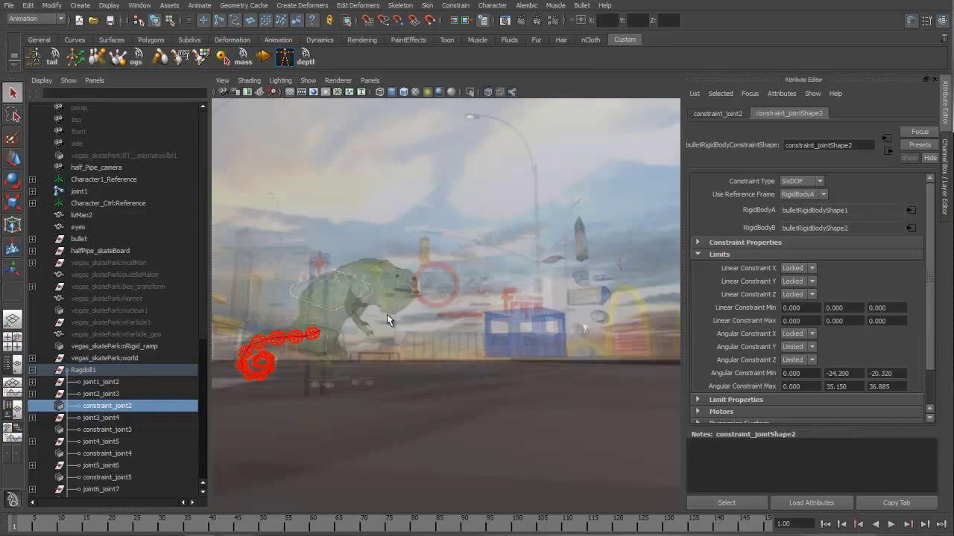
# Restore the full camera view, play the ragdoll tail simulation on the skateboarding lizard, and rewind to frame 1
pyautogui.press('space')
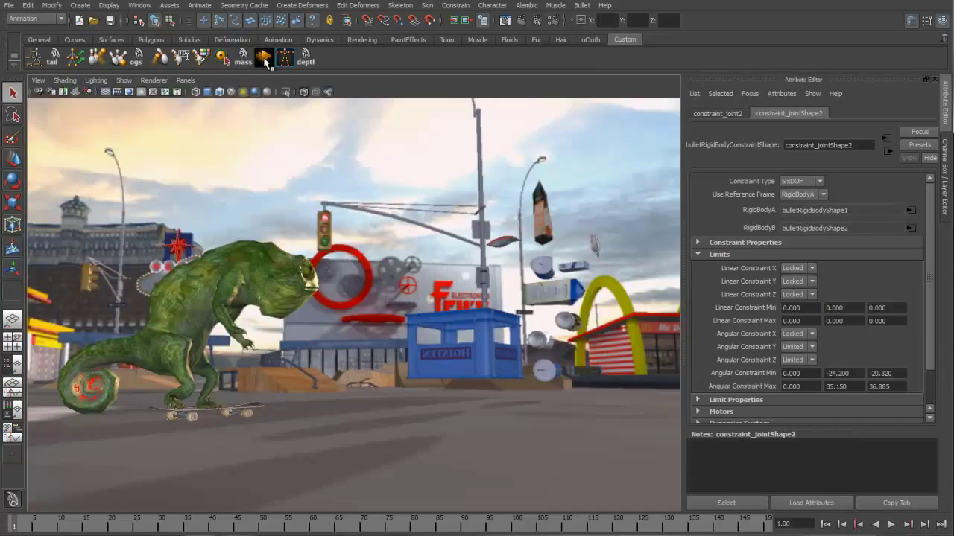
pyautogui.click(265, 56)
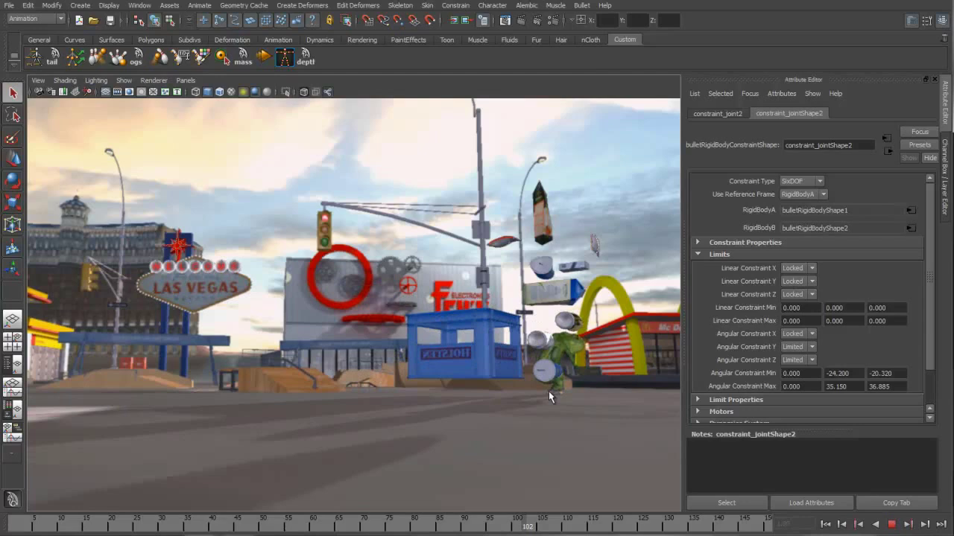
pyautogui.click(891, 524)
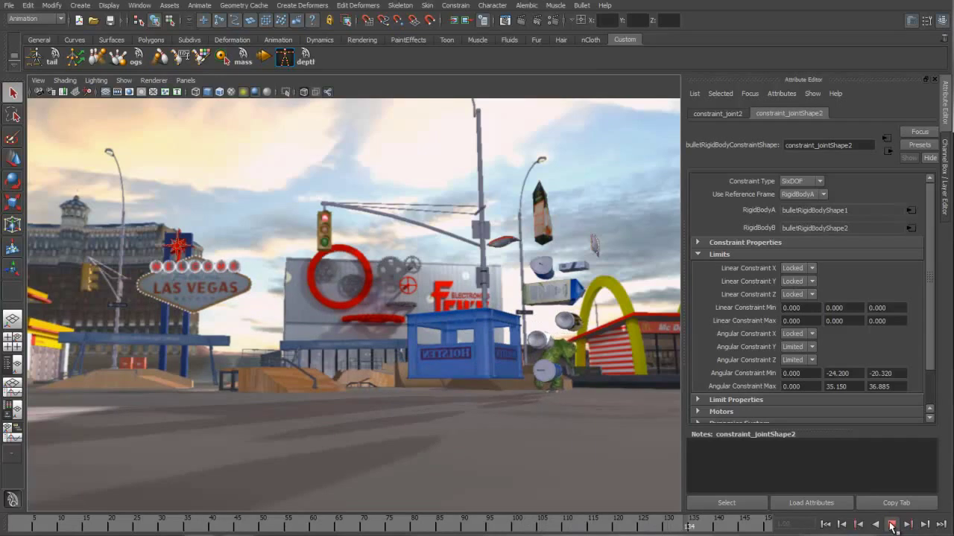
pyautogui.click(825, 525)
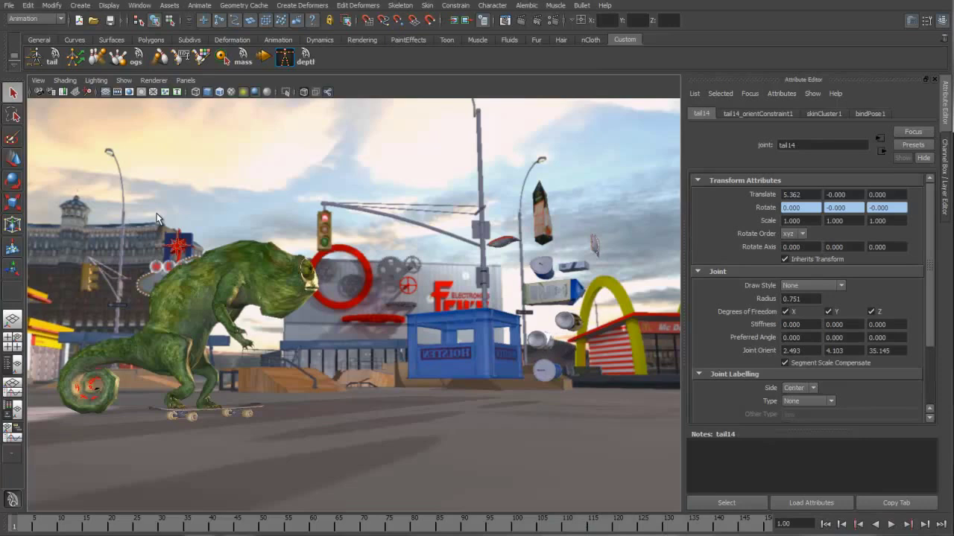
# Add a Static Body Bullet rigid body with a plane collider, then test the simulation and rewind to frame 1
pyautogui.click(98, 58)
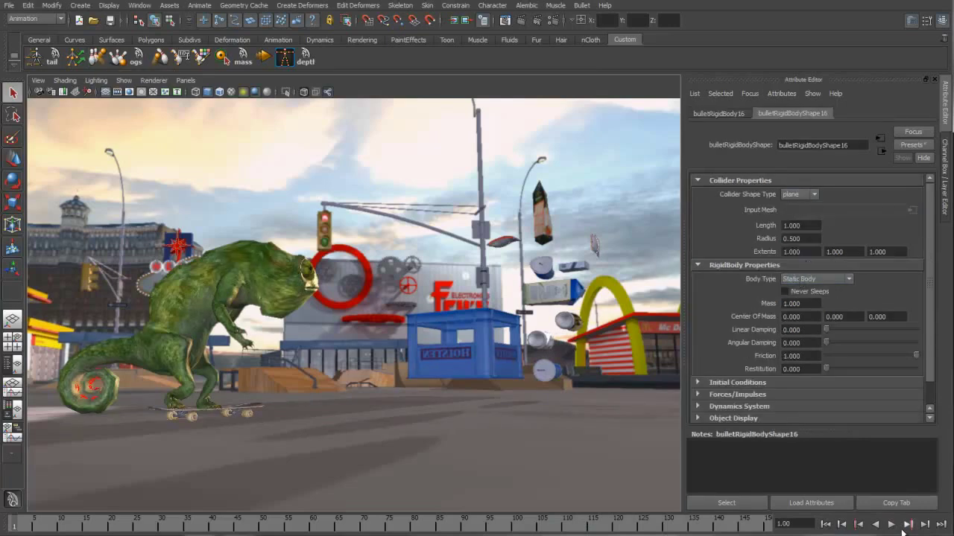
pyautogui.click(891, 525)
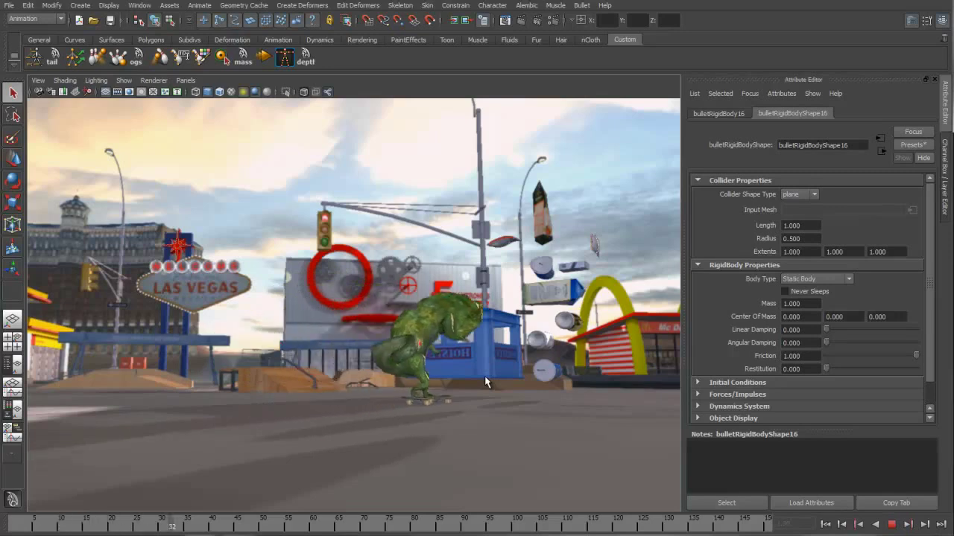
pyautogui.click(891, 525)
pyautogui.click(825, 525)
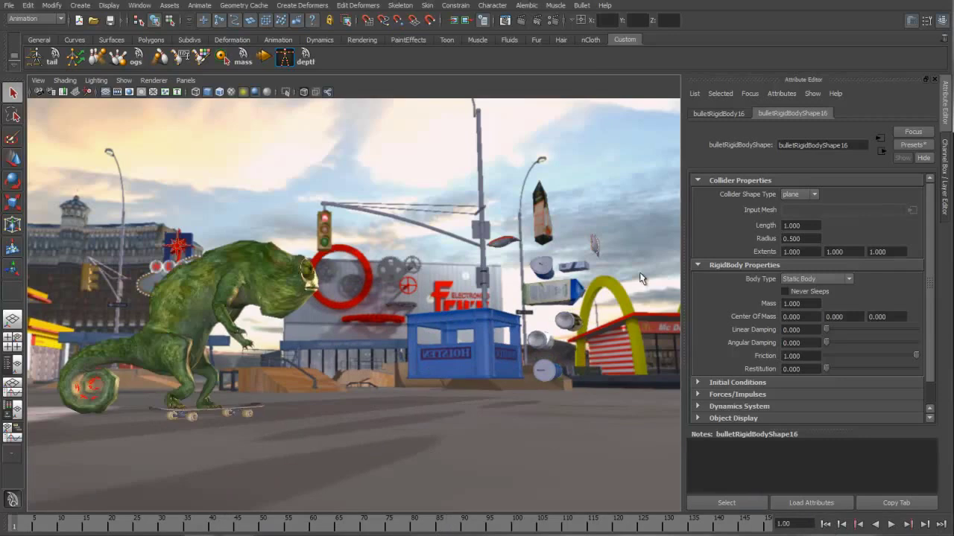
# Make the skateboard deck, the blue crate and the floating trash items, except the bag, Bullet rigid bodies with hull colliders
pyautogui.click(255, 412)
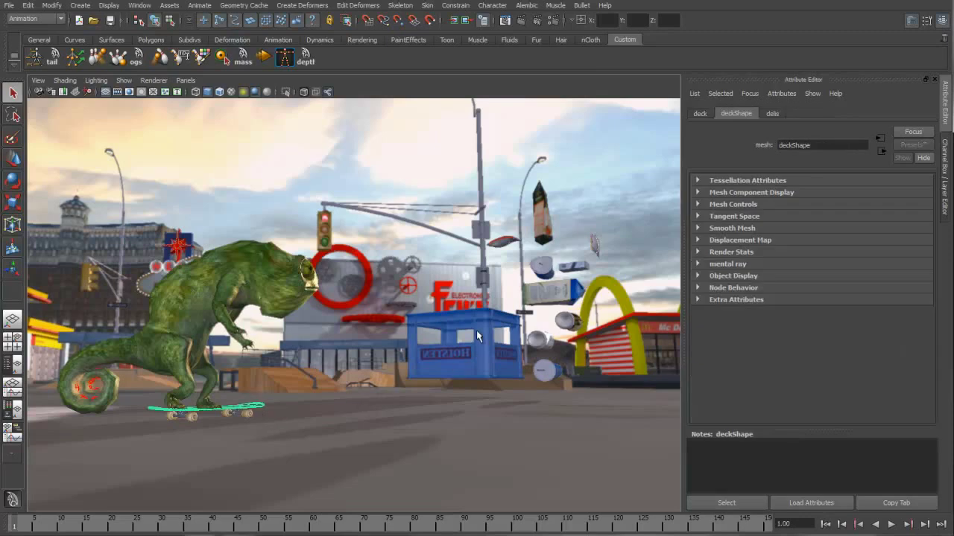
pyautogui.moveTo(523, 256); pyautogui.dragTo(594, 261)
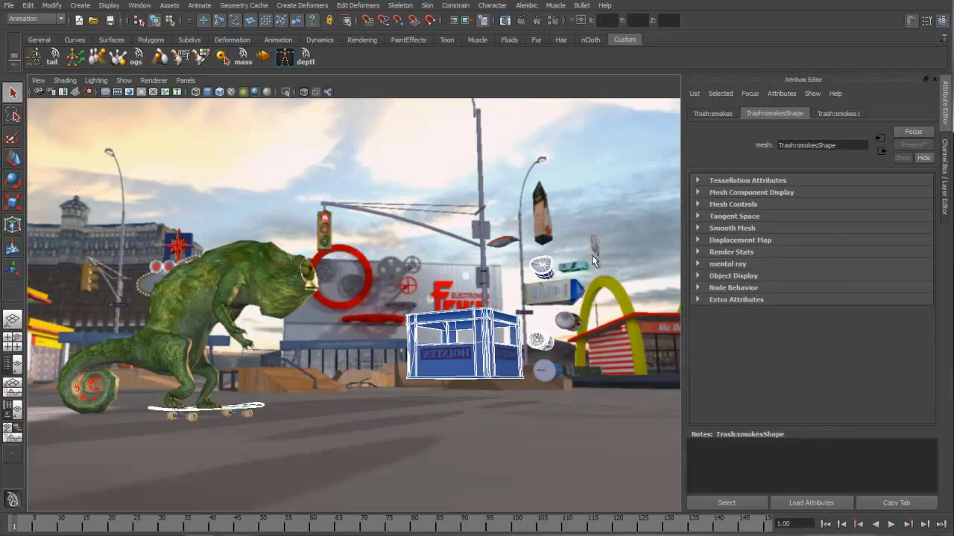
pyautogui.click(572, 267)
pyautogui.click(546, 291)
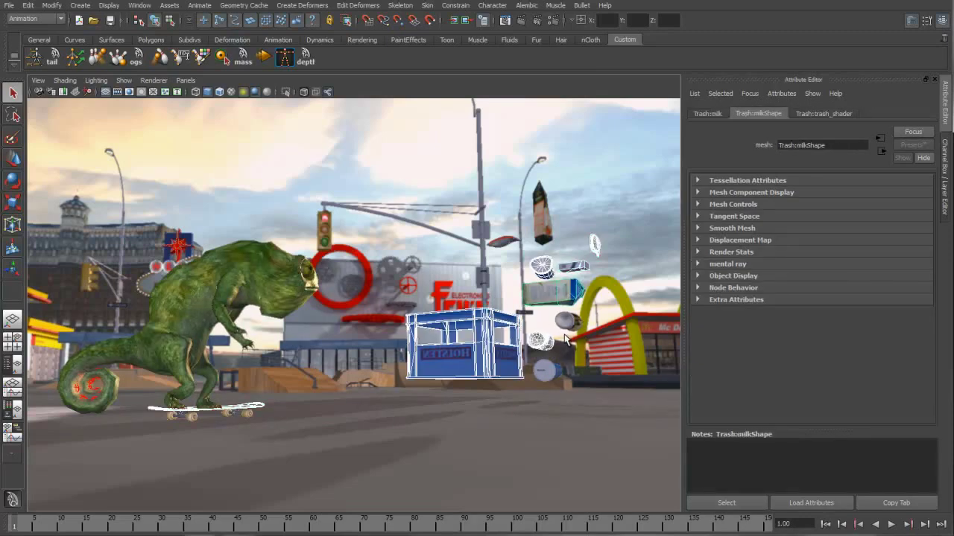
pyautogui.click(545, 371)
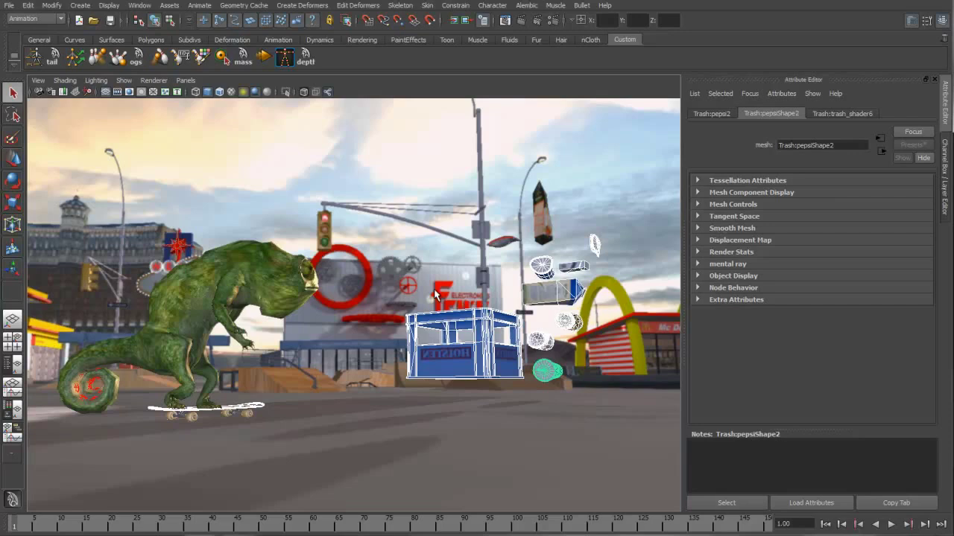
pyautogui.click(542, 216)
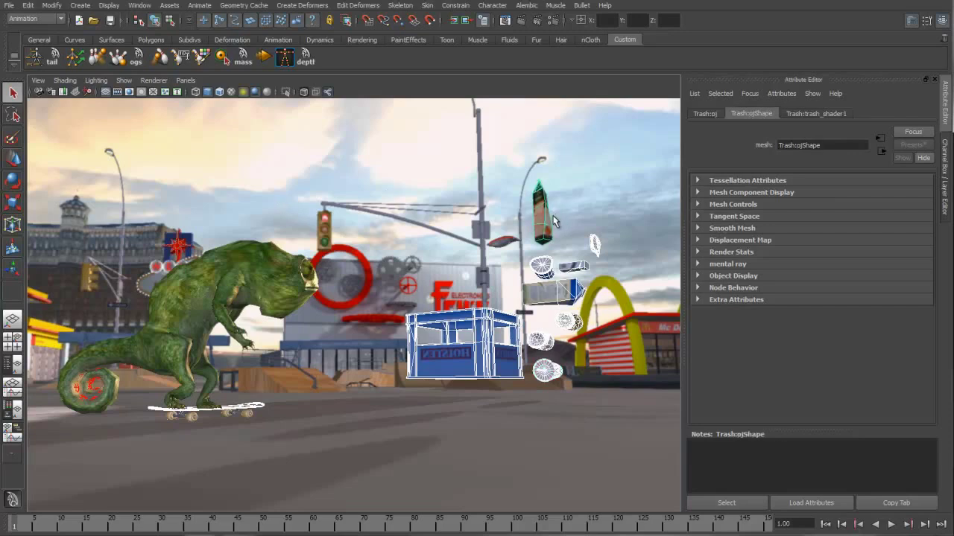
pyautogui.click(138, 60)
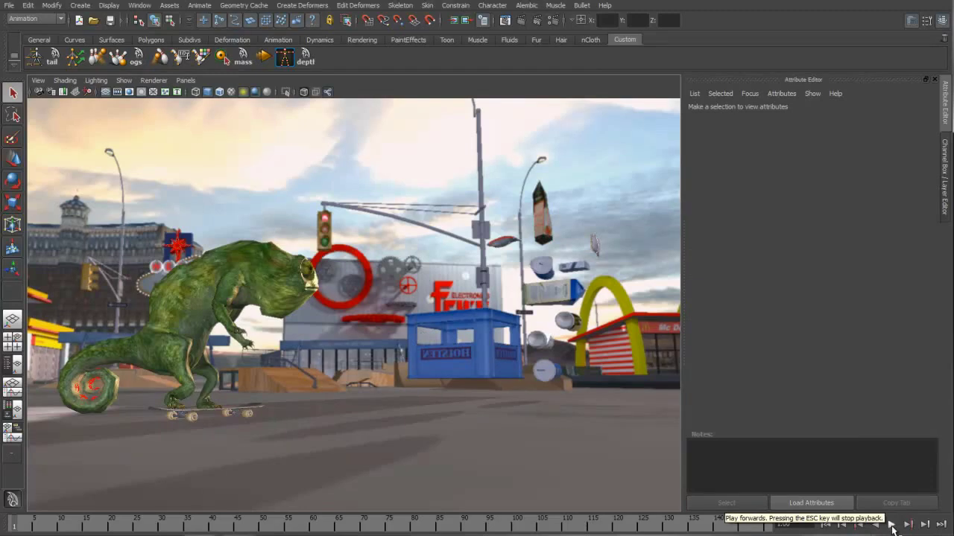
# Play the simulation to check the lizard colliding with the crate and trash, and rewind to frame 1
pyautogui.click(892, 526)
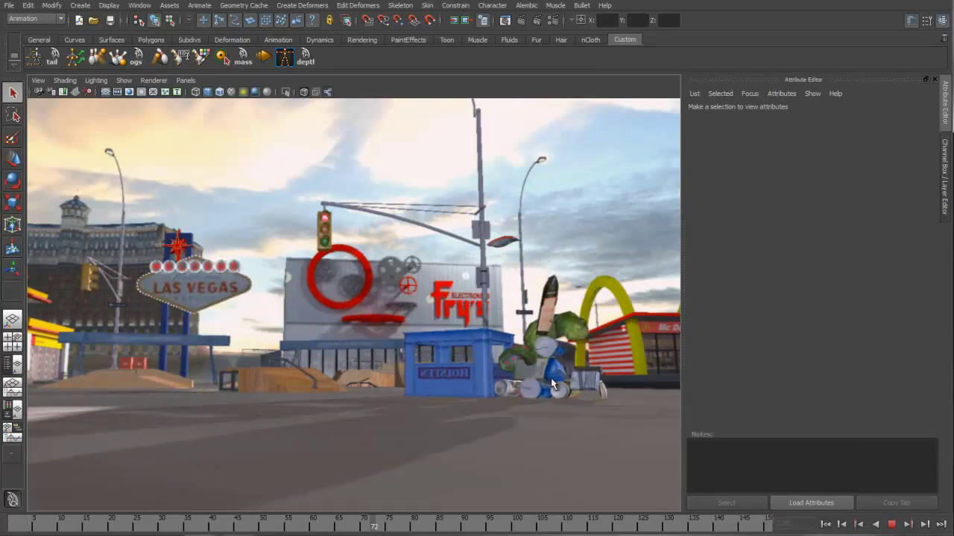
pyautogui.click(890, 525)
pyautogui.click(825, 524)
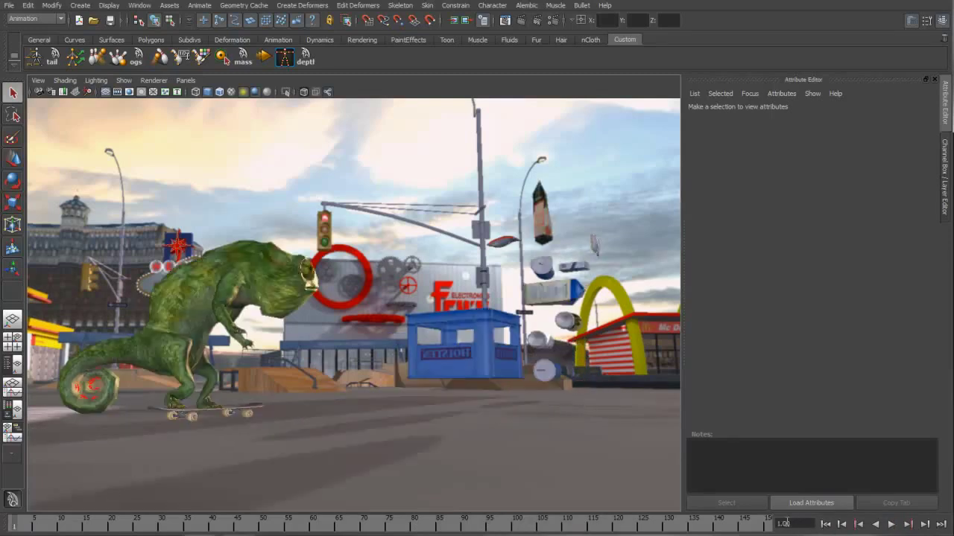
# Set the body type of the skateboard deck's rigid body to Kinematic RigidBody
pyautogui.click(258, 410)
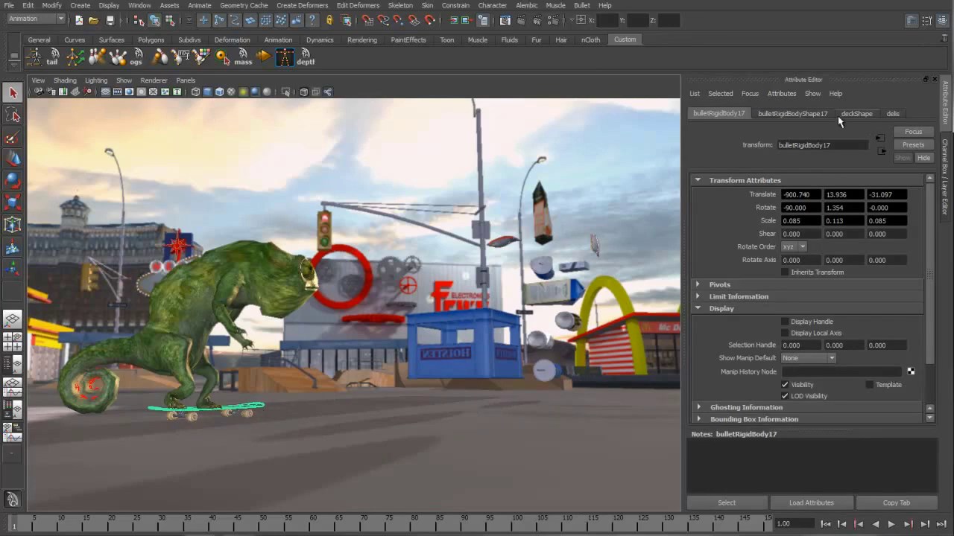
pyautogui.click(806, 116)
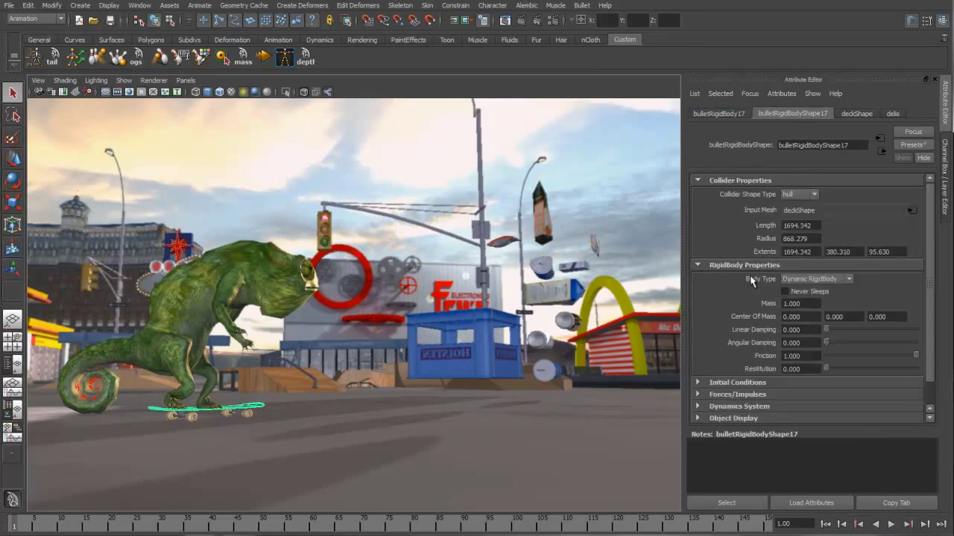
pyautogui.click(822, 280)
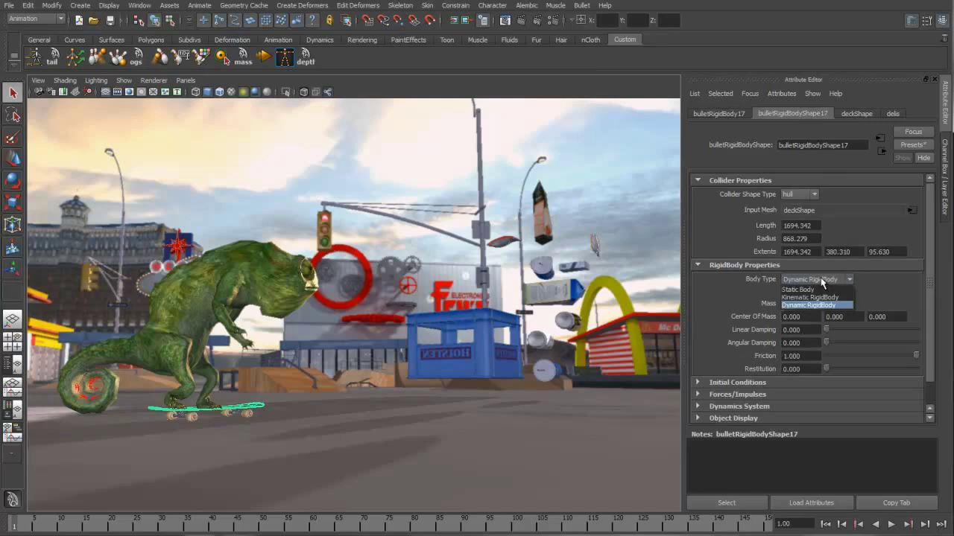
pyautogui.click(822, 298)
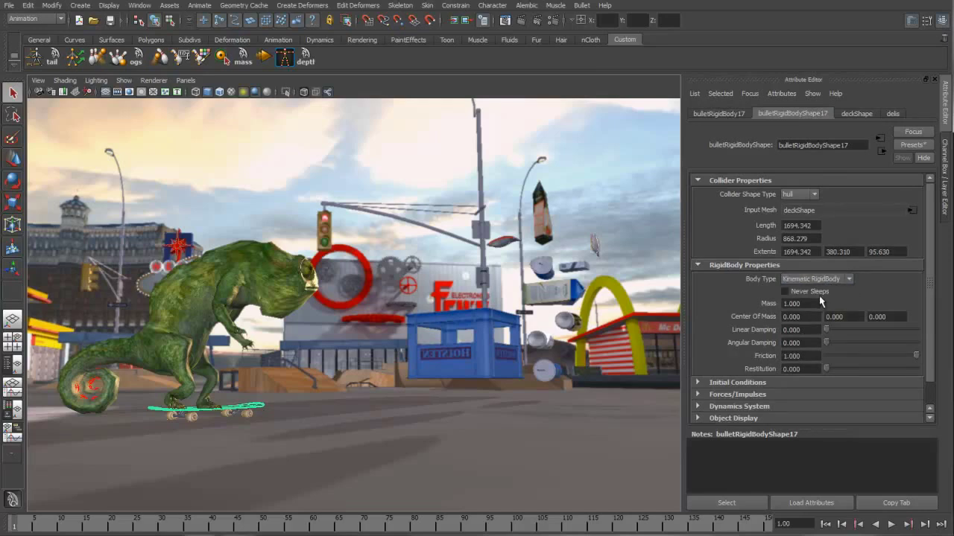
# Set the Bullet solver's Y gravity to -980, test the simulation, and rewind to frame 1
pyautogui.click(222, 58)
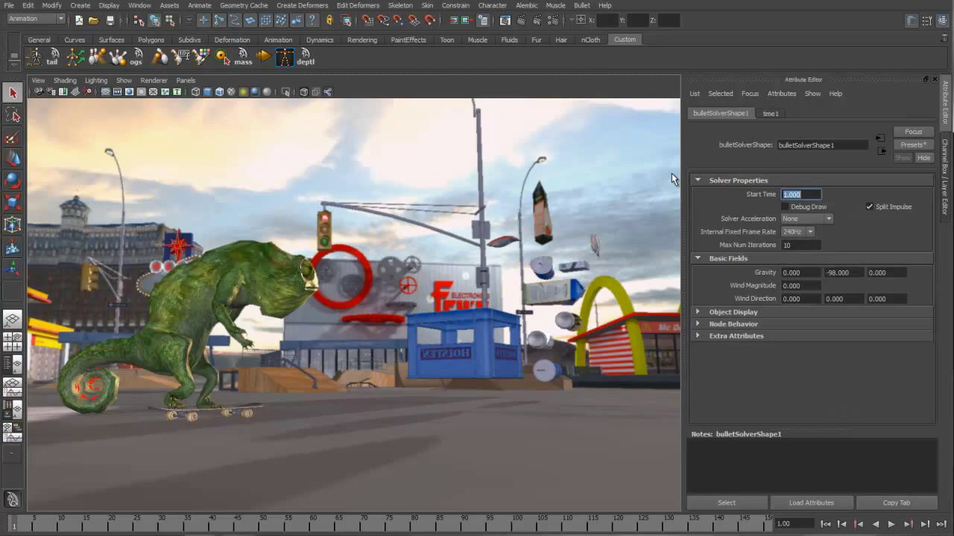
pyautogui.click(838, 273)
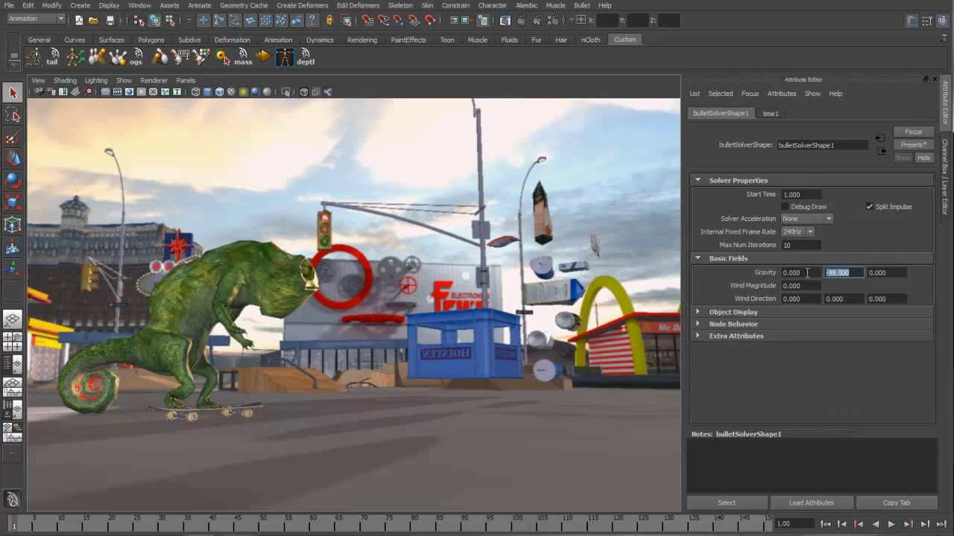
pyautogui.press('Return')
pyautogui.click(891, 524)
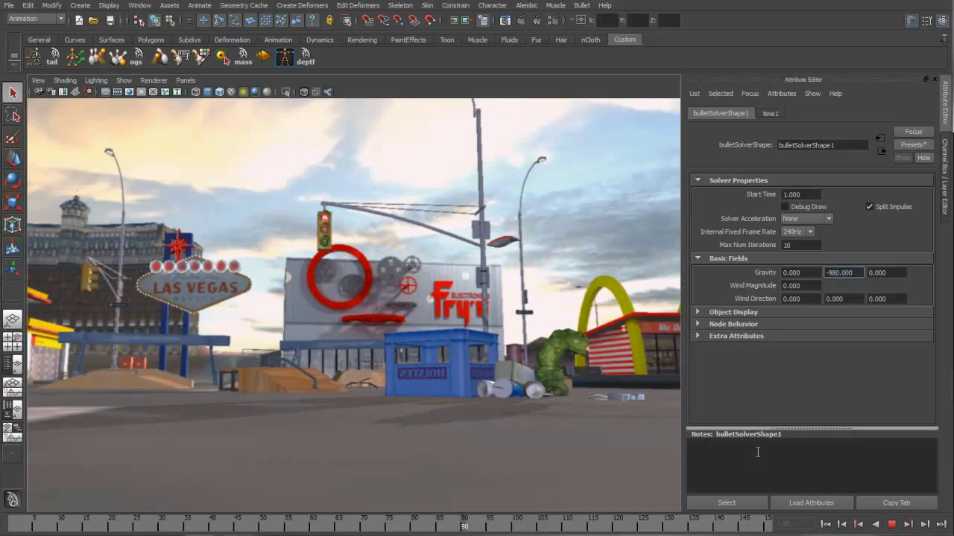
pyautogui.press('Escape')
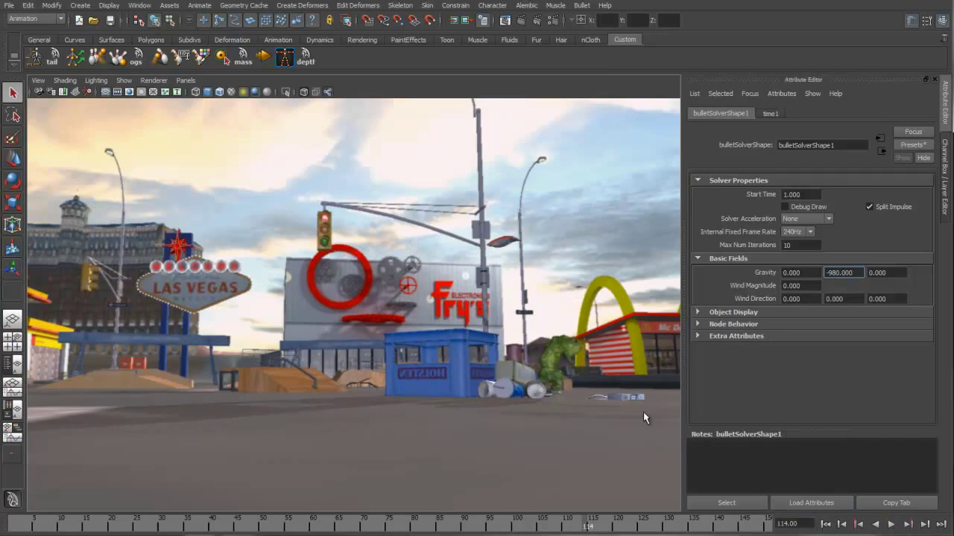
pyautogui.click(825, 525)
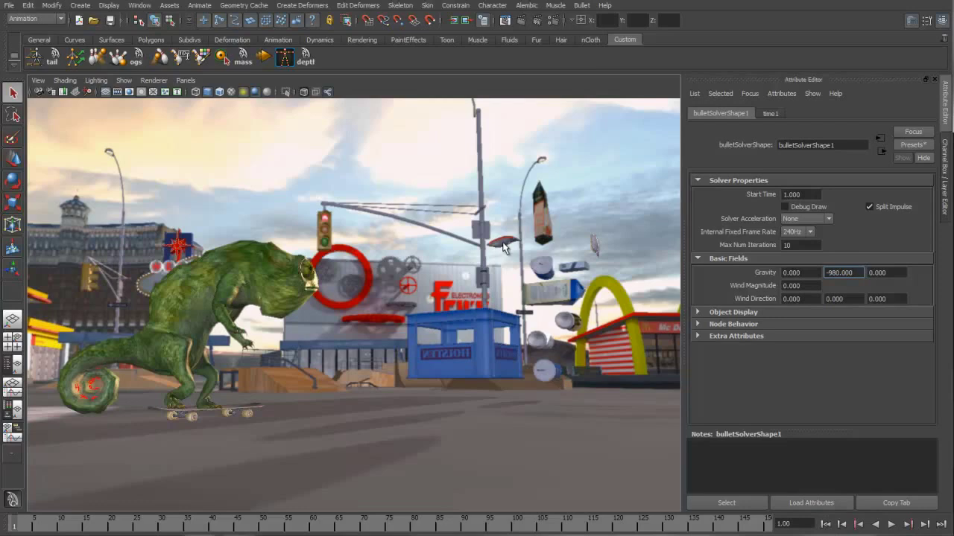
# Make the floating bag a Bullet soft body and apply a preset with volume matching, collision margin 0.5 and 100 position iterations
pyautogui.click(504, 246)
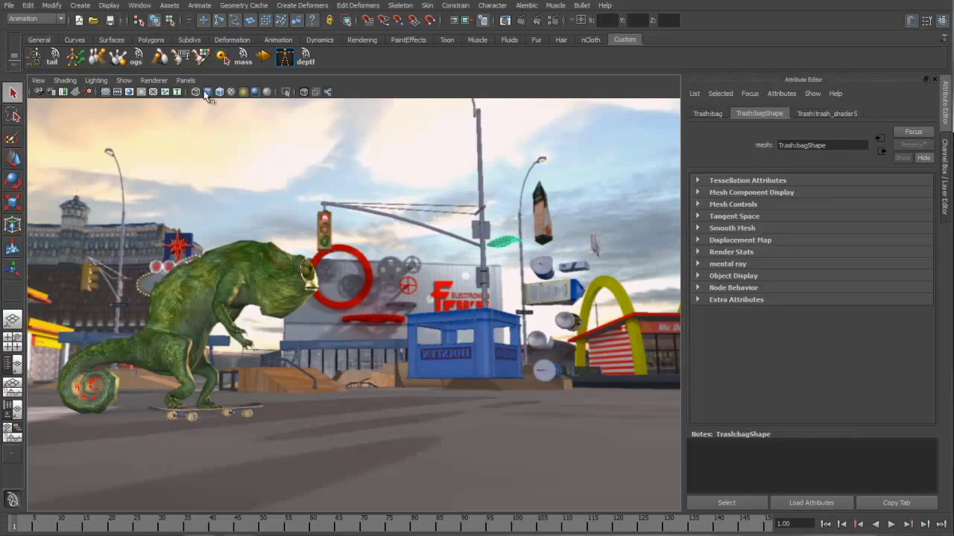
pyautogui.click(160, 58)
pyautogui.click(818, 114)
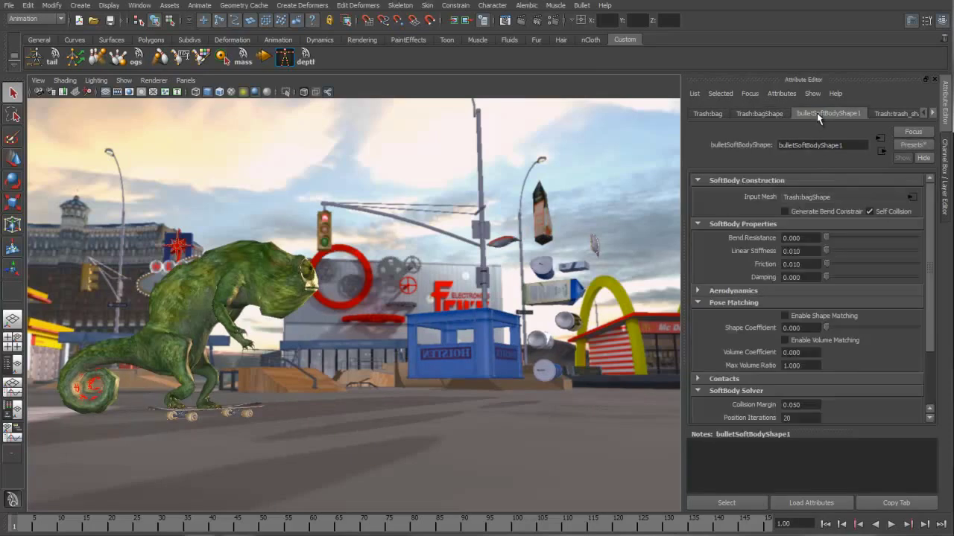
pyautogui.click(913, 144)
pyautogui.moveTo(846, 173)
pyautogui.click(784, 176)
# Play the simulation to check the soft-body bag among the rigid trash, and rewind to frame 1
pyautogui.click(891, 524)
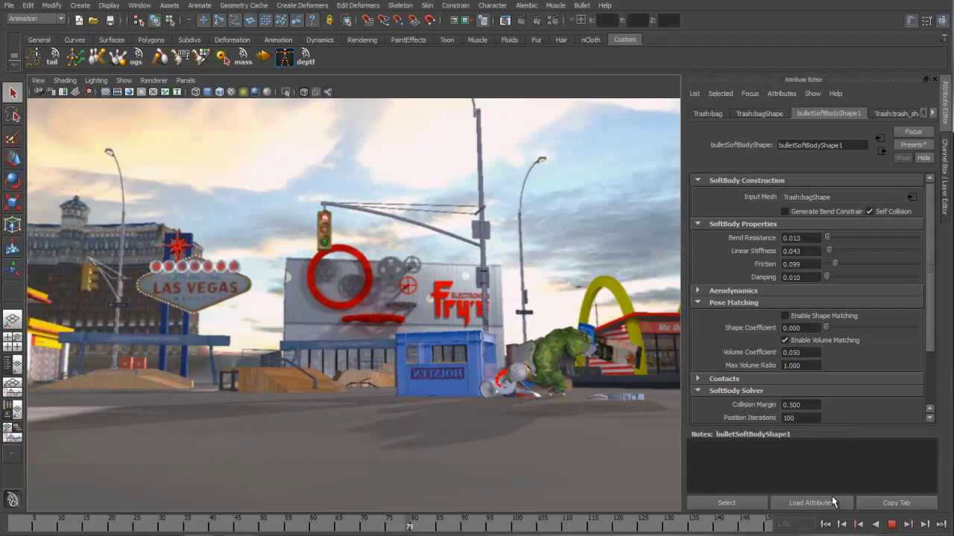
pyautogui.press('Escape')
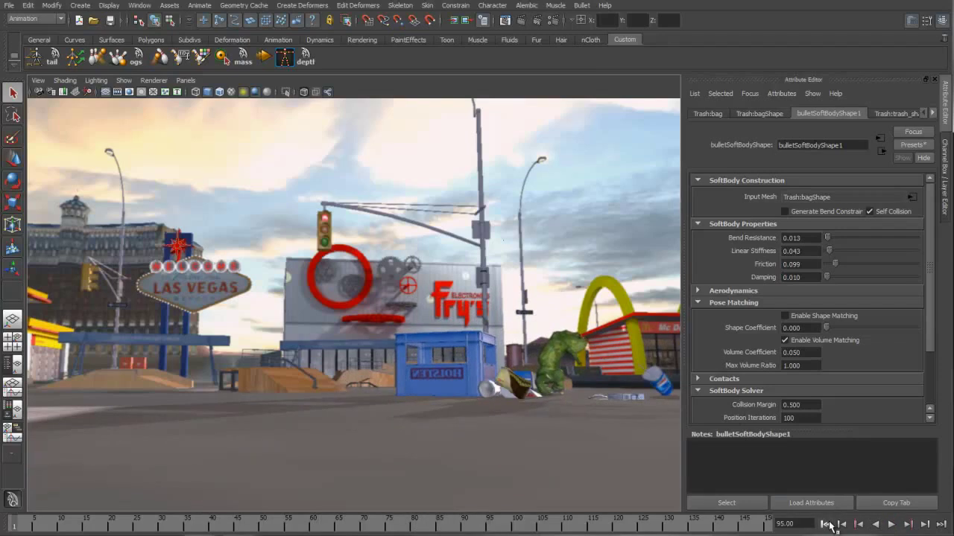
pyautogui.click(827, 524)
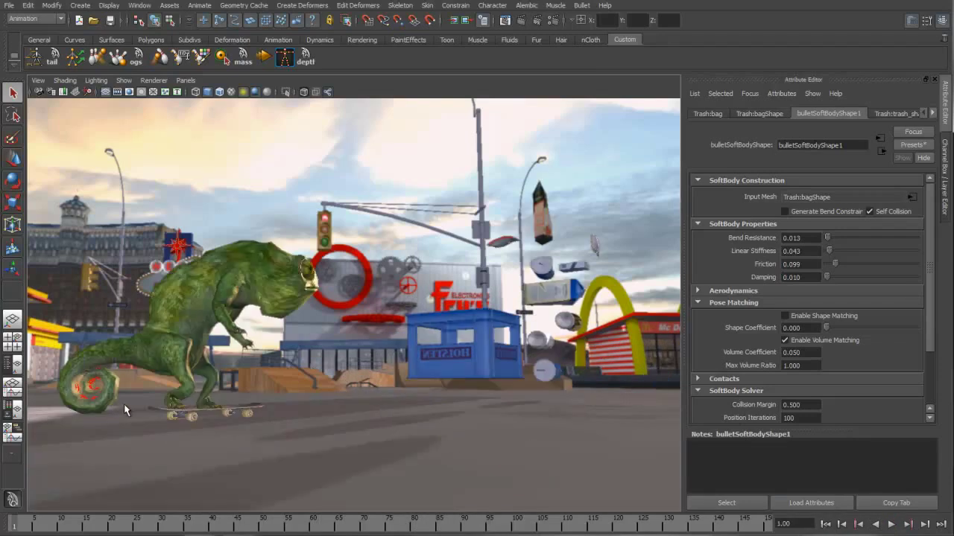
# Set Impulse Y to 20 on the rigid body at the end of the lizard's tail and play the simulation
pyautogui.click(88, 381)
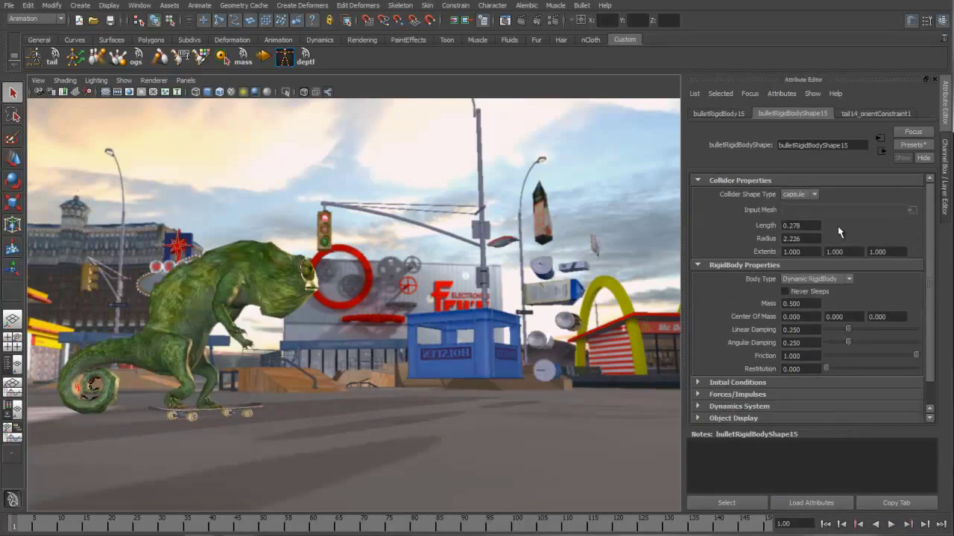
pyautogui.click(945, 179)
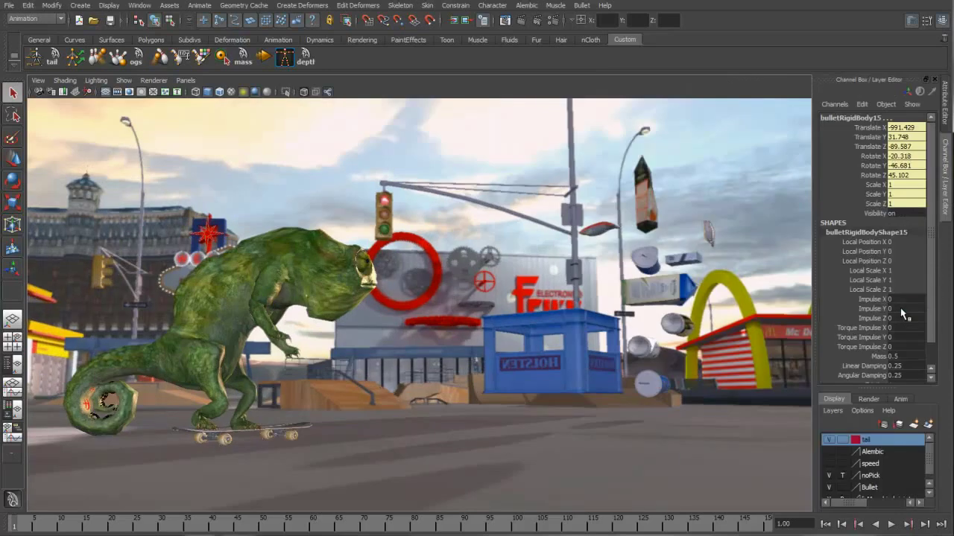
pyautogui.doubleClick(901, 308)
pyautogui.write('20')
pyautogui.click(892, 524)
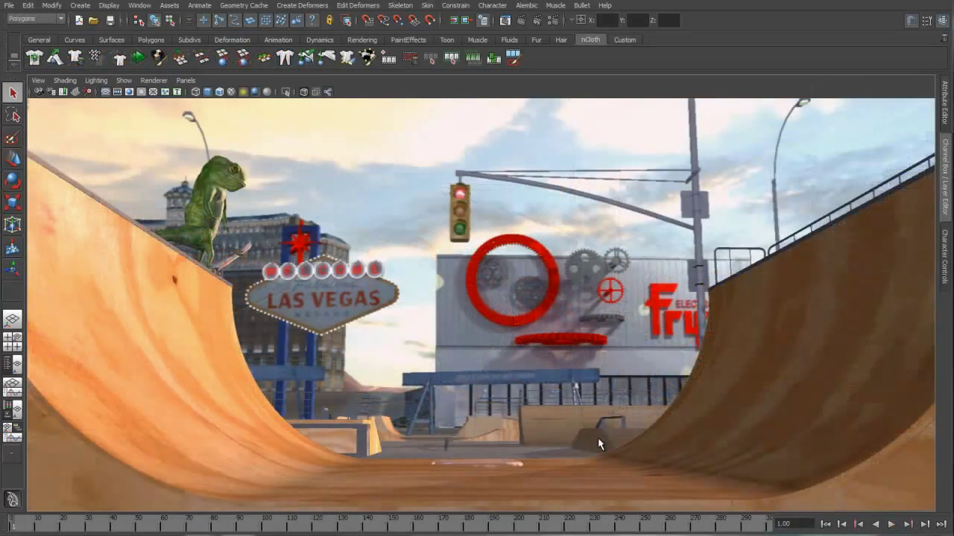
# Export the water mesh at the bottom of the half-pipe to Alembic over the Time Slider range, replacing dto.abc
pyautogui.click(506, 463)
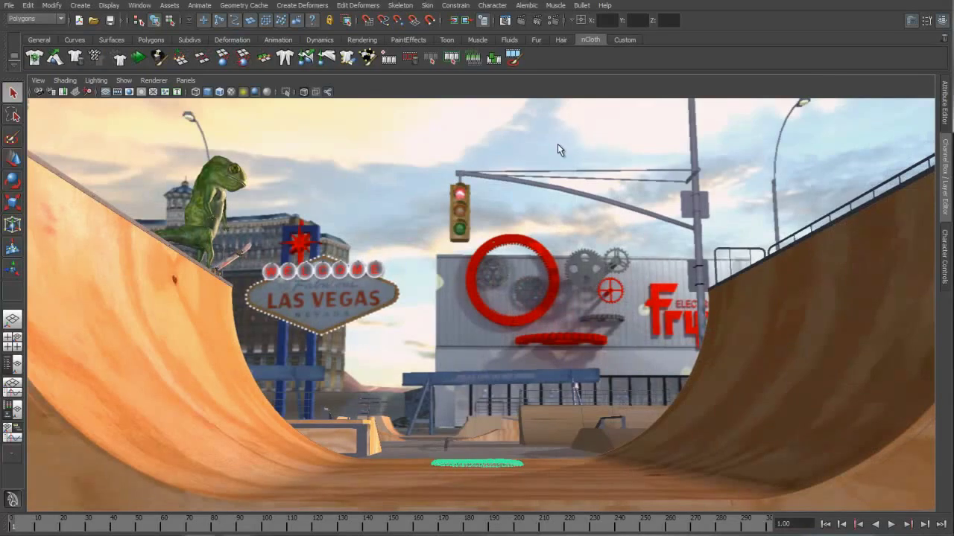
pyautogui.click(526, 6)
pyautogui.click(544, 45)
pyautogui.doubleClick(237, 174)
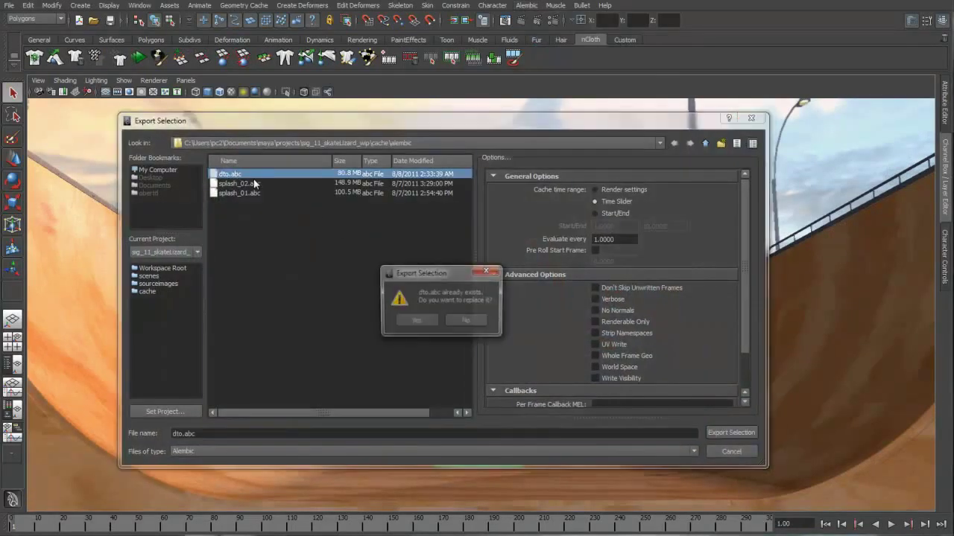
pyautogui.click(417, 320)
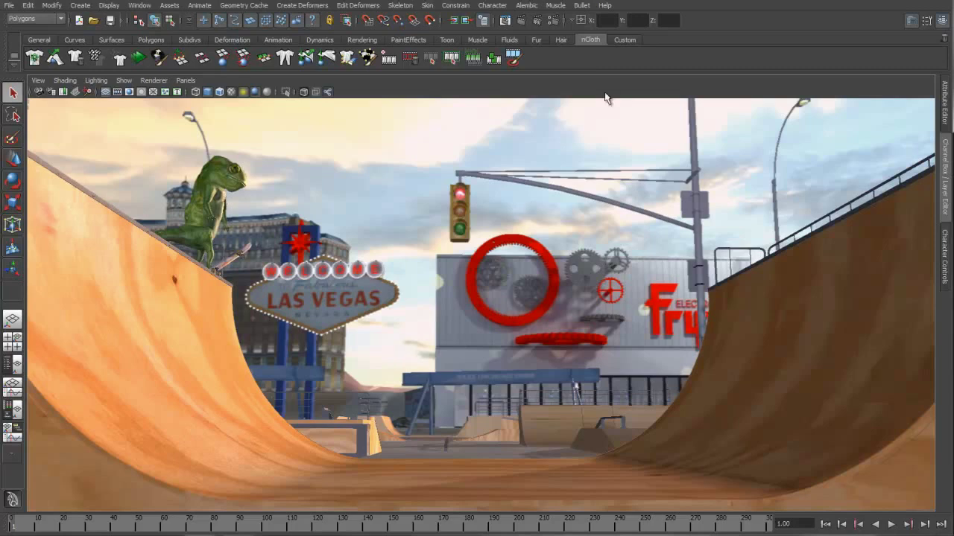
# Import the Alembic cache dto.abc into the half-pipe scene and play it back, stopping at frame 64
pyautogui.click(527, 6)
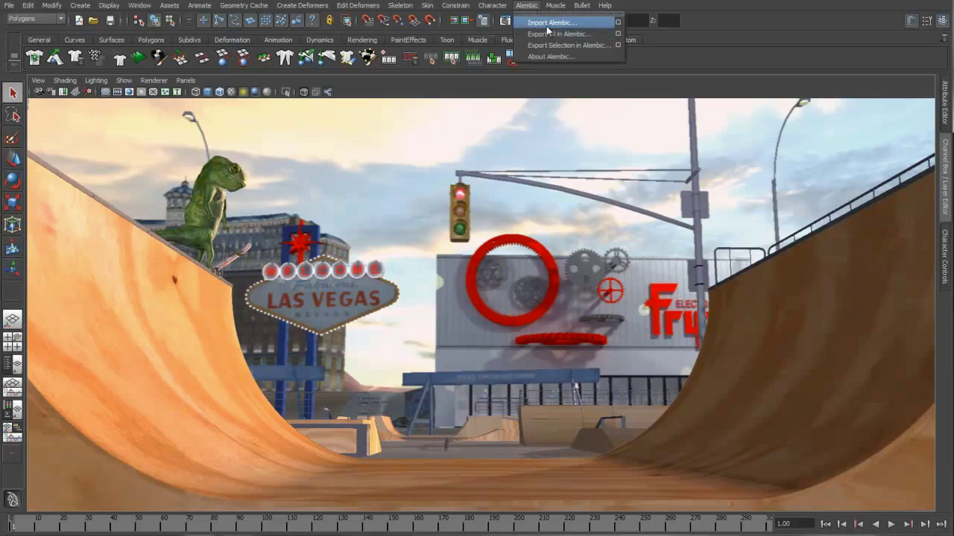
pyautogui.click(548, 27)
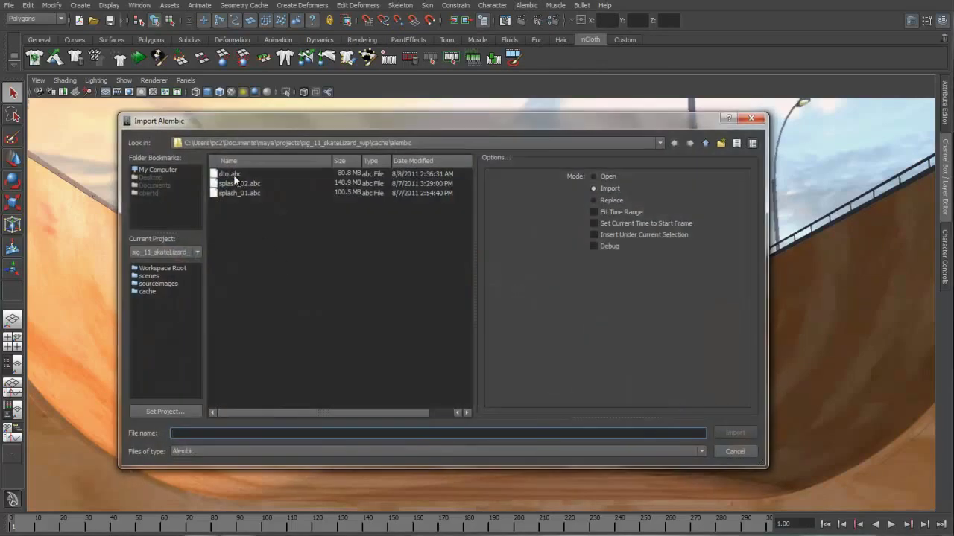
pyautogui.click(234, 175)
pyautogui.click(739, 433)
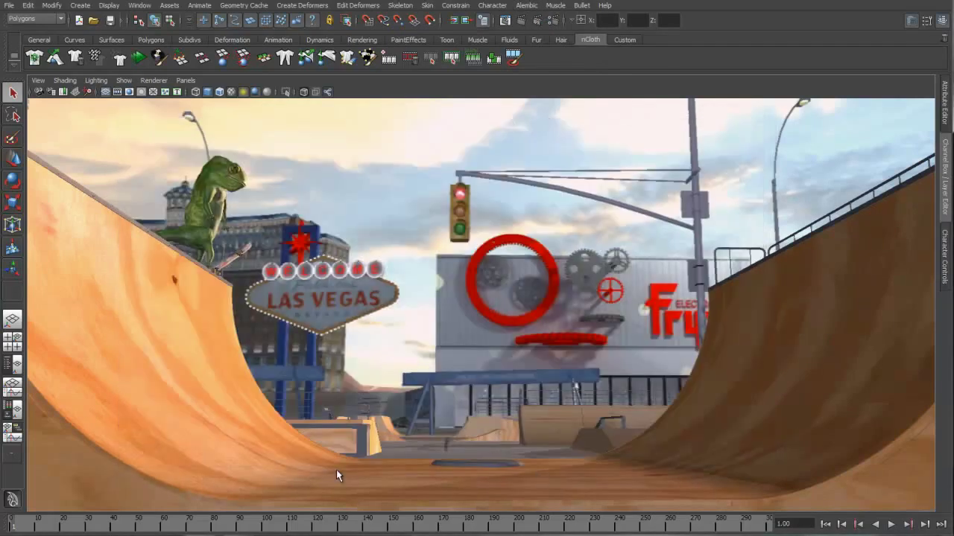
pyautogui.hotkey('alt', 'v')
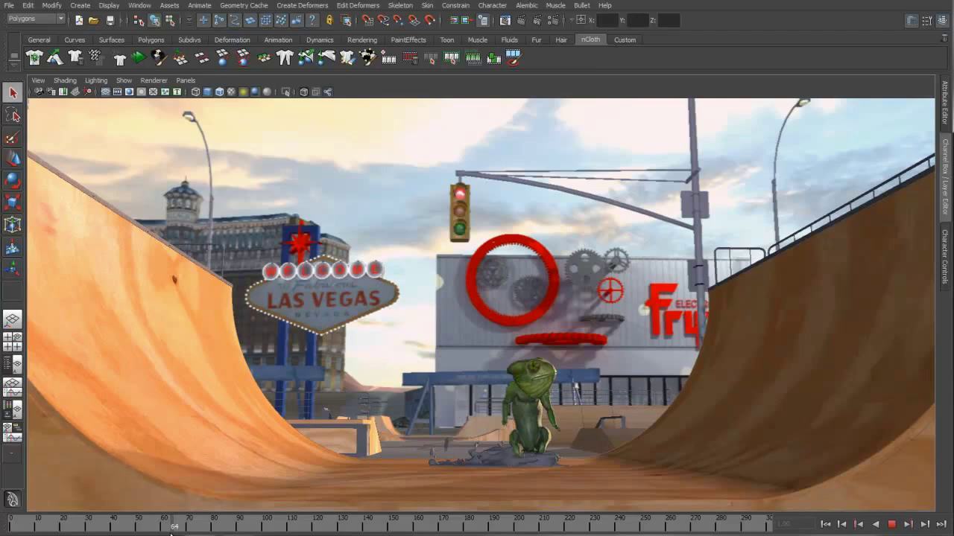
pyautogui.hotkey('alt', 'v')
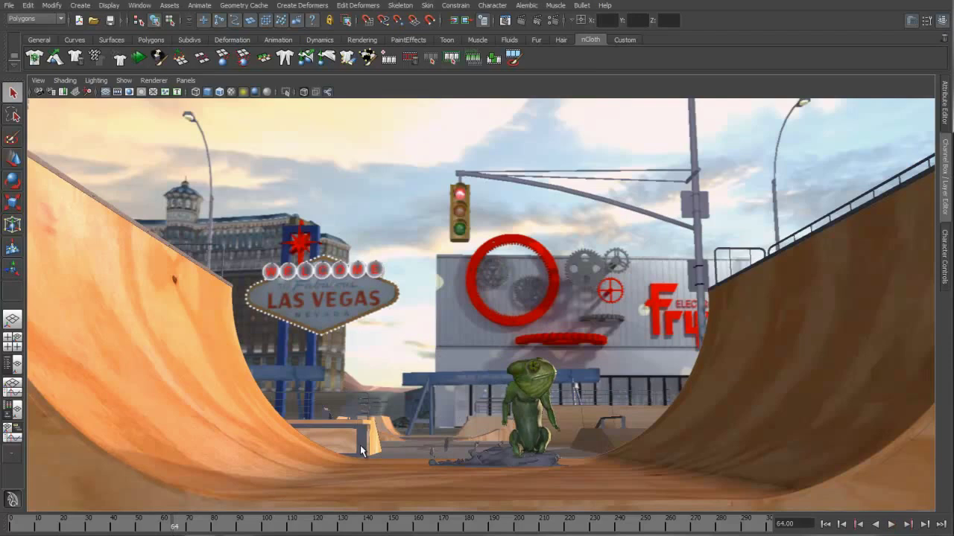